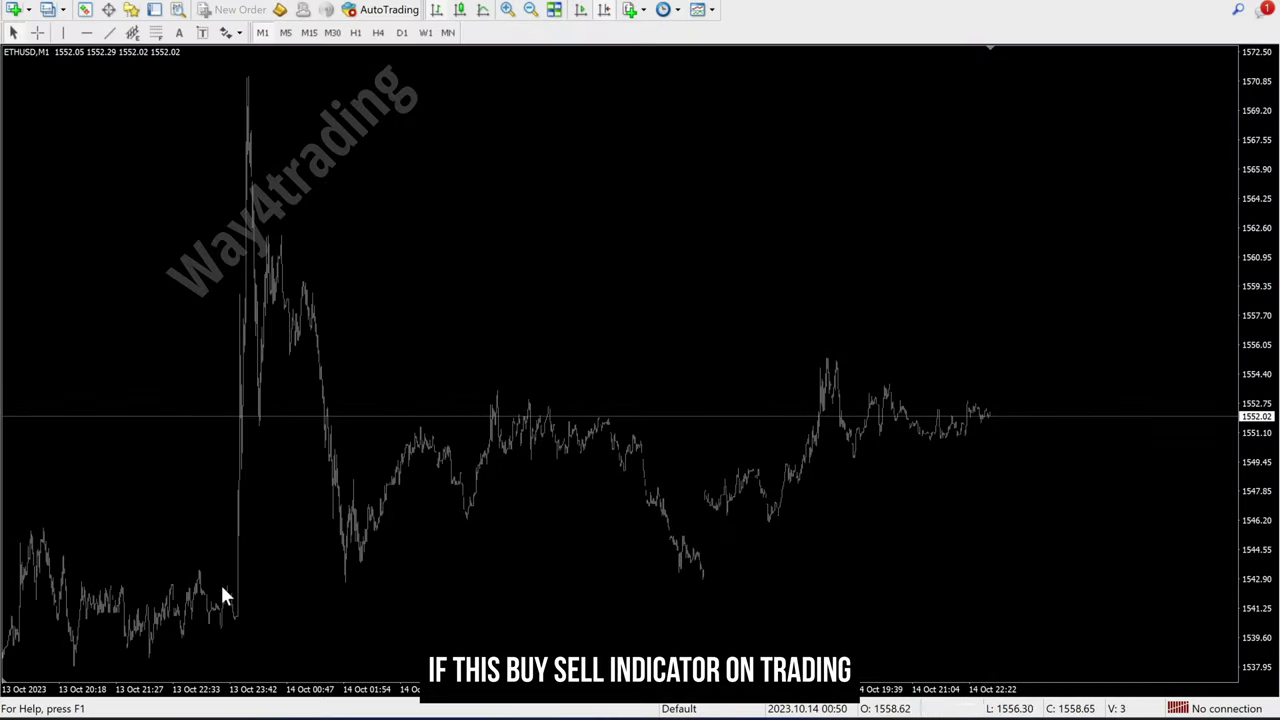
Step: Open a new EURUSD H1 chart from the New Chart symbol list and bring up its properties
click(28, 10)
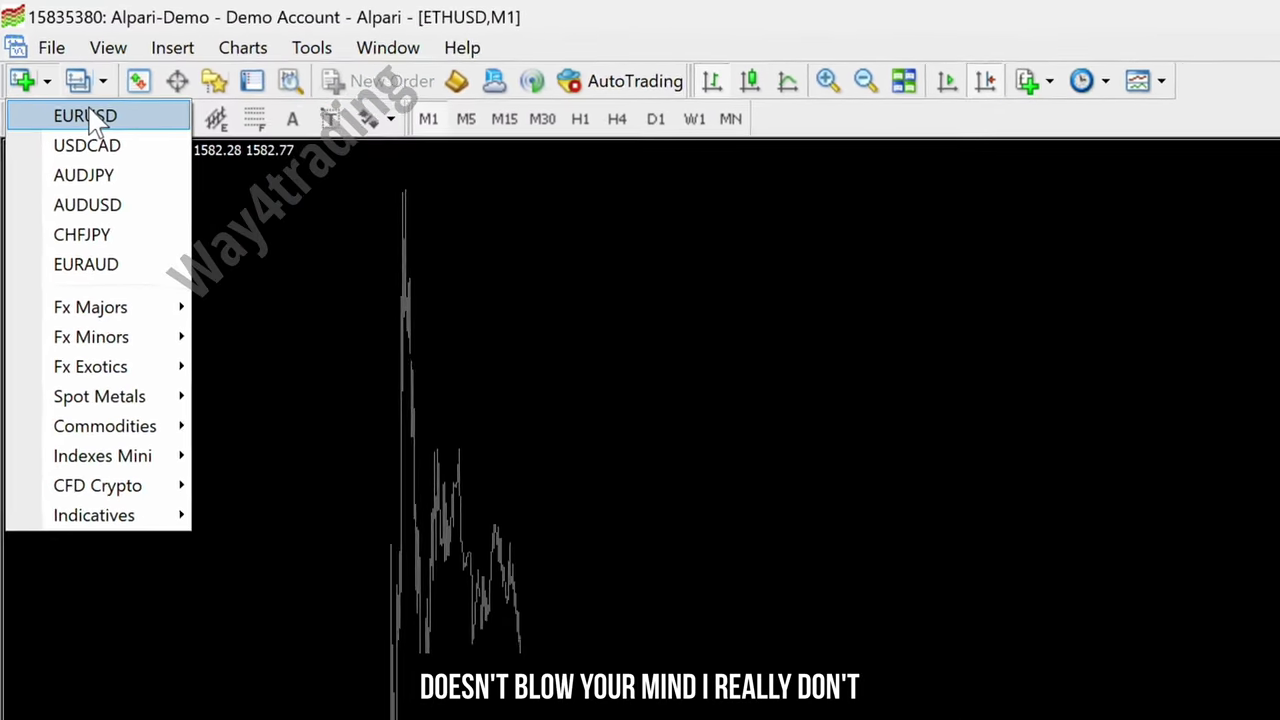
click(90, 117)
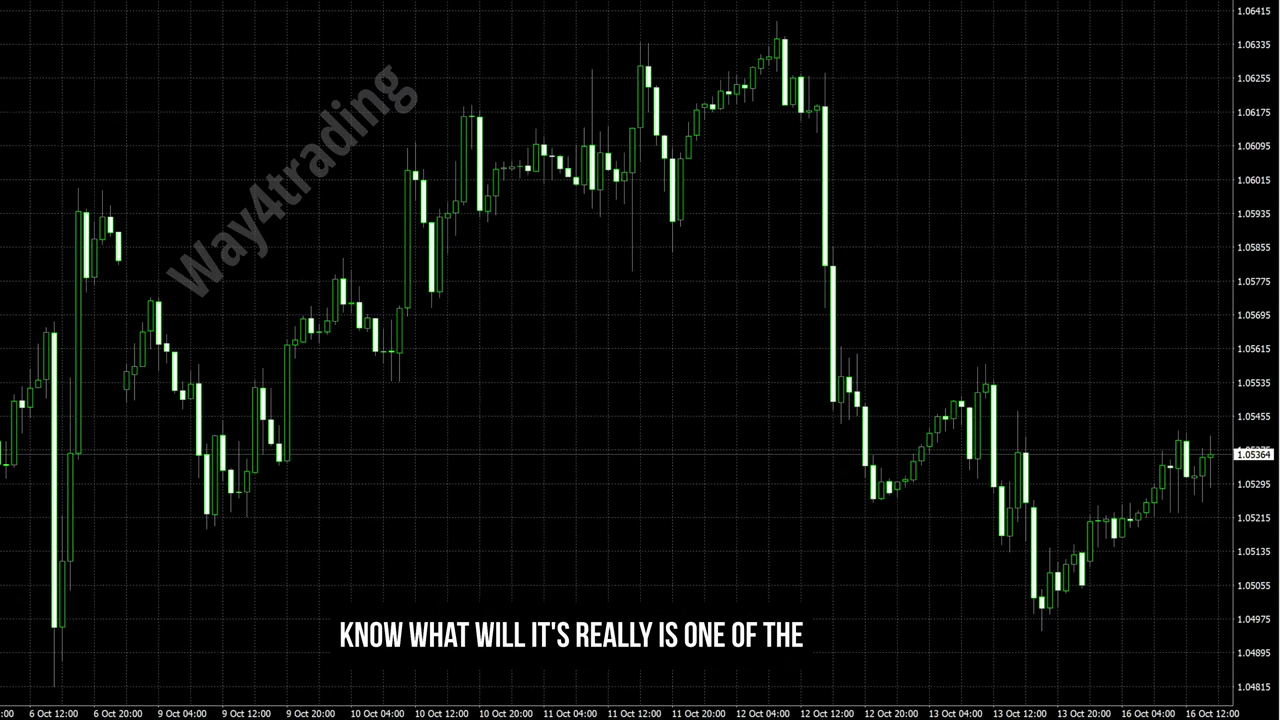
right_click(805, 365)
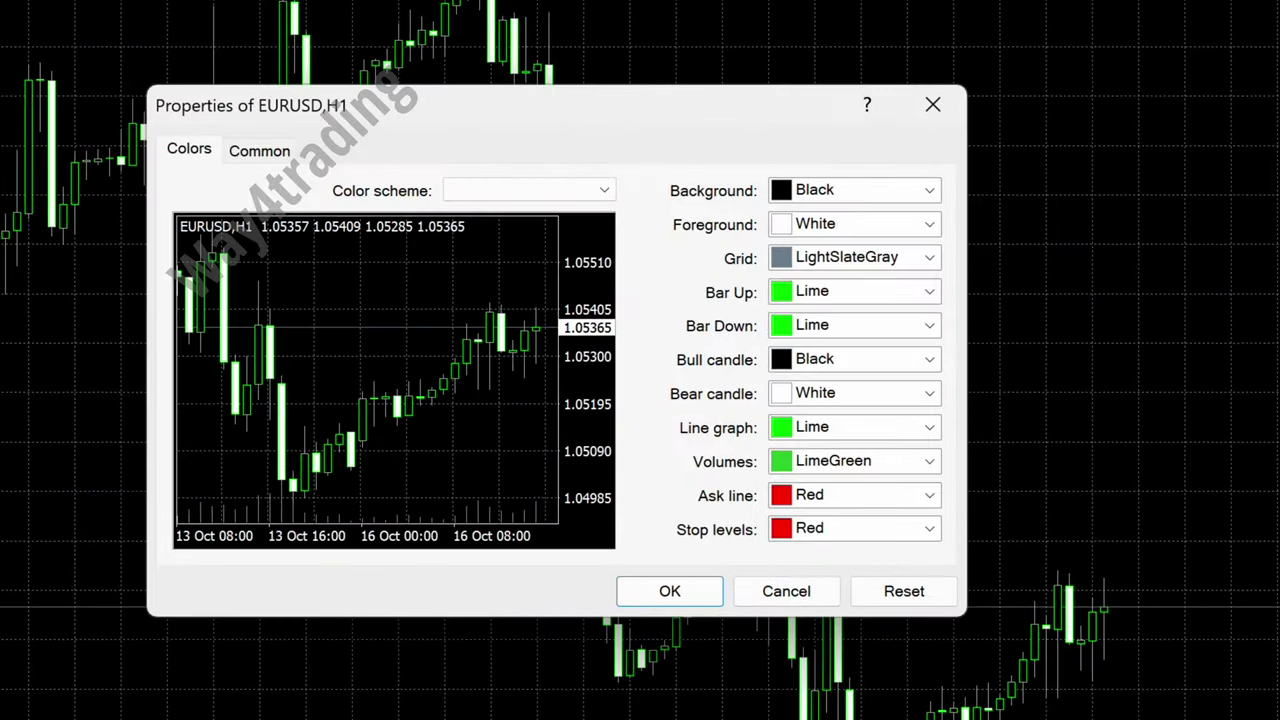
Step: Colour up bars and bullish candles DarkGreen and down bars Magenta
click(925, 292)
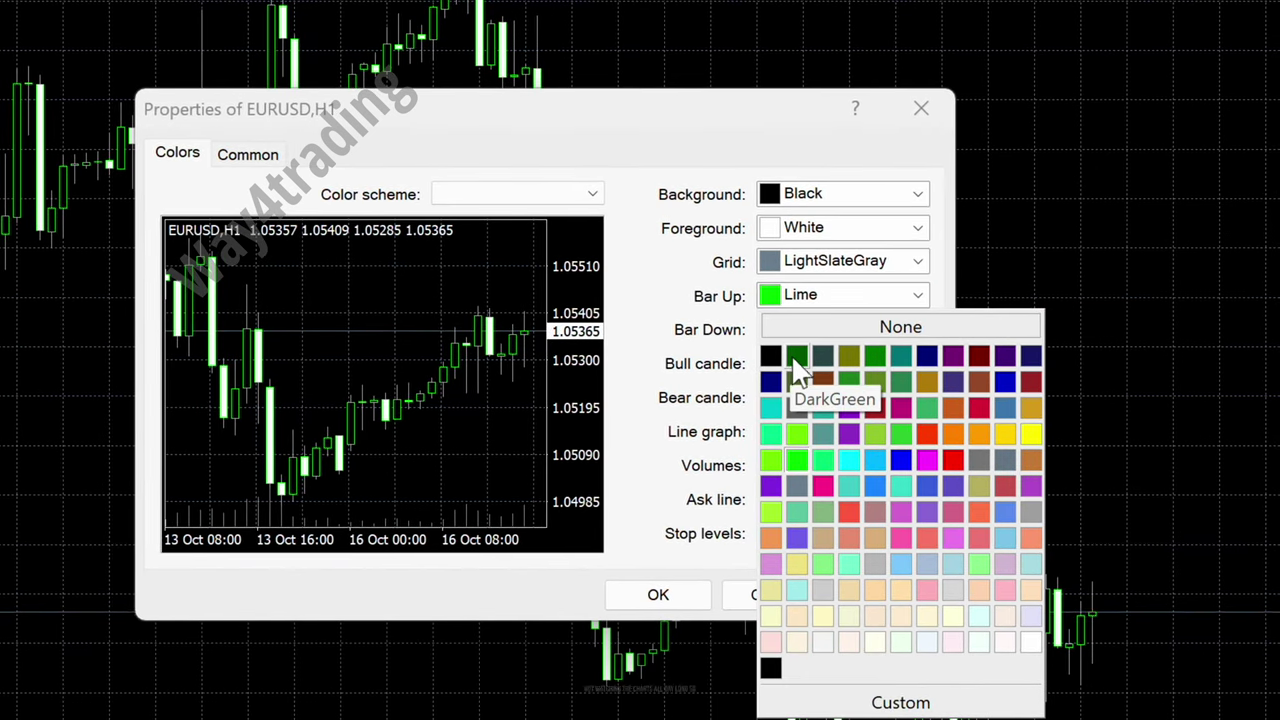
click(797, 358)
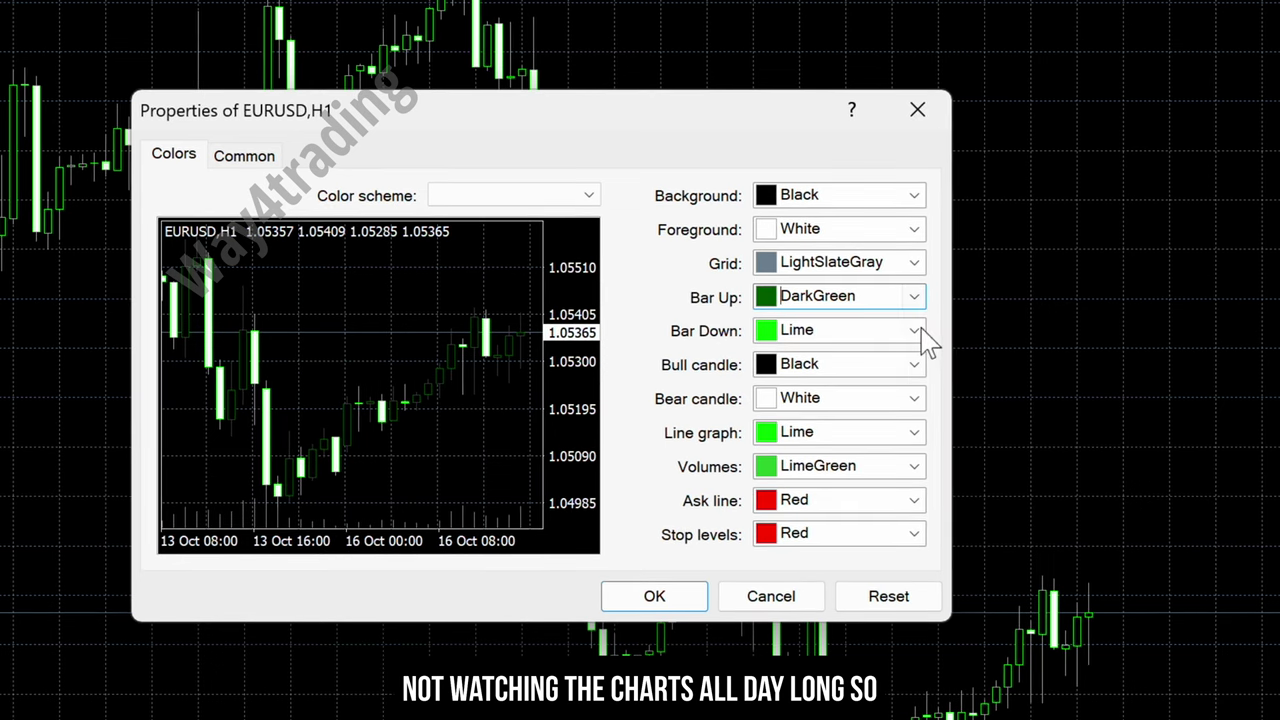
click(914, 331)
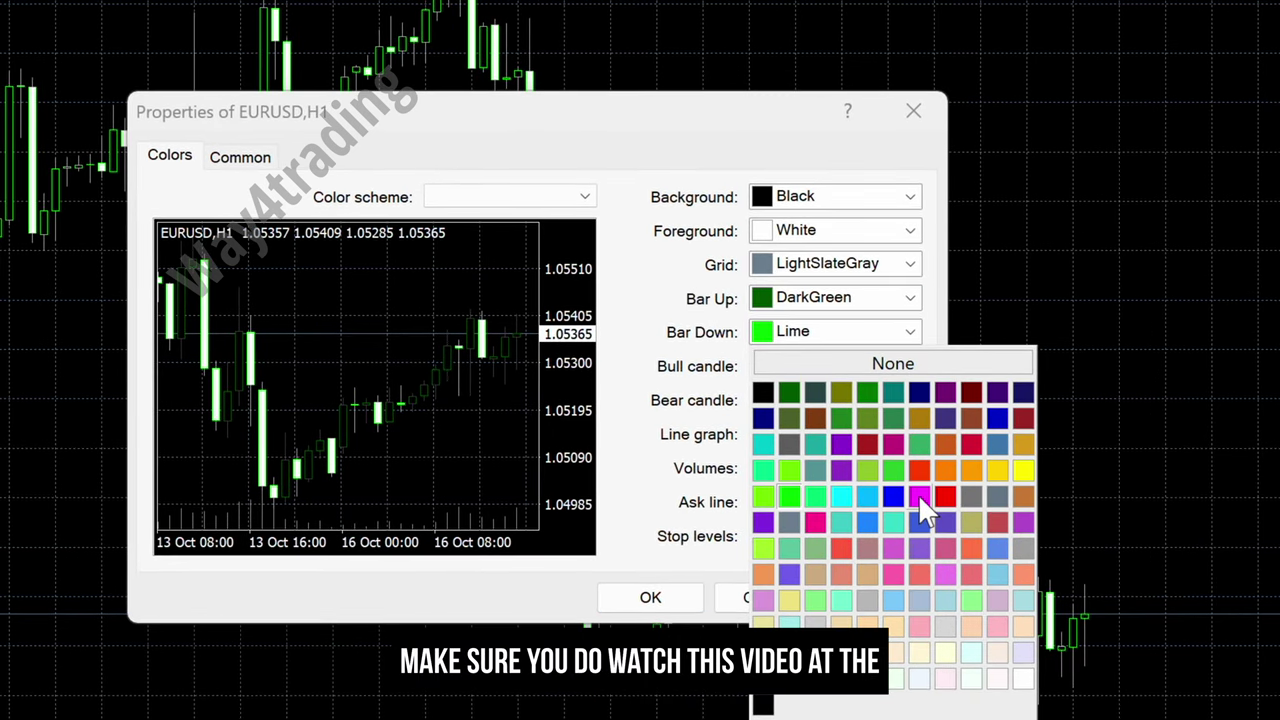
click(918, 494)
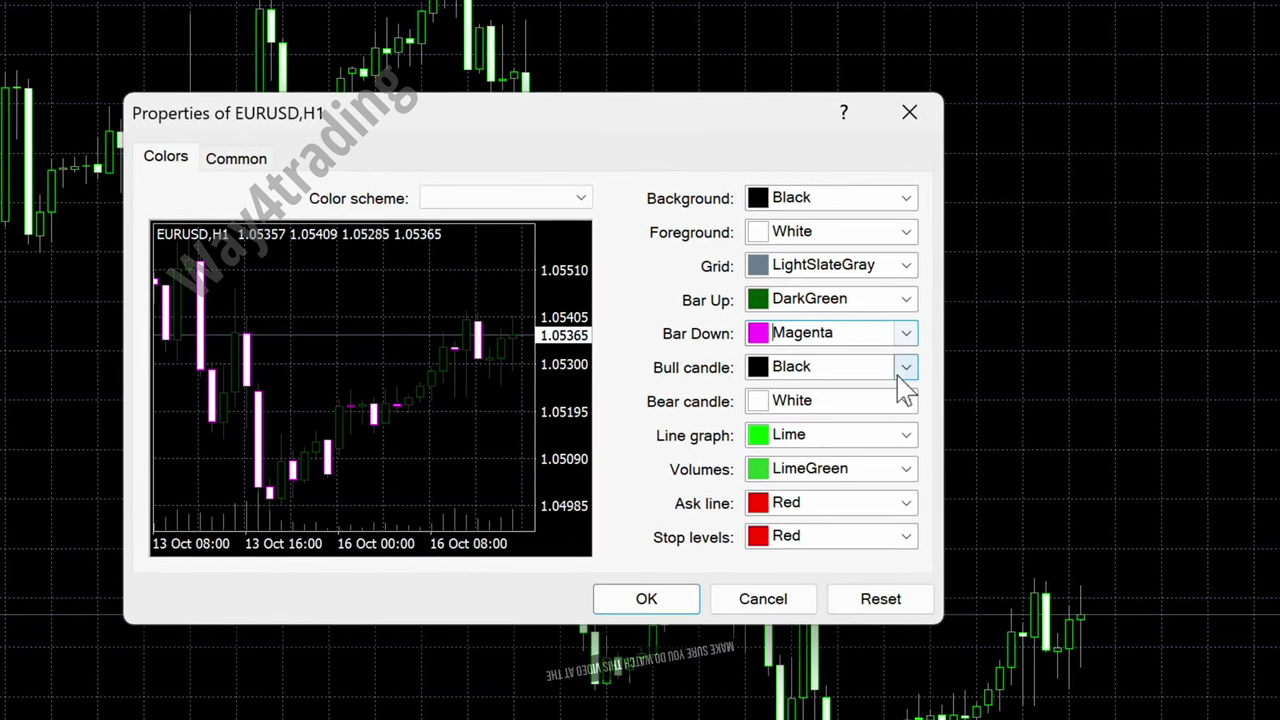
click(907, 366)
click(783, 428)
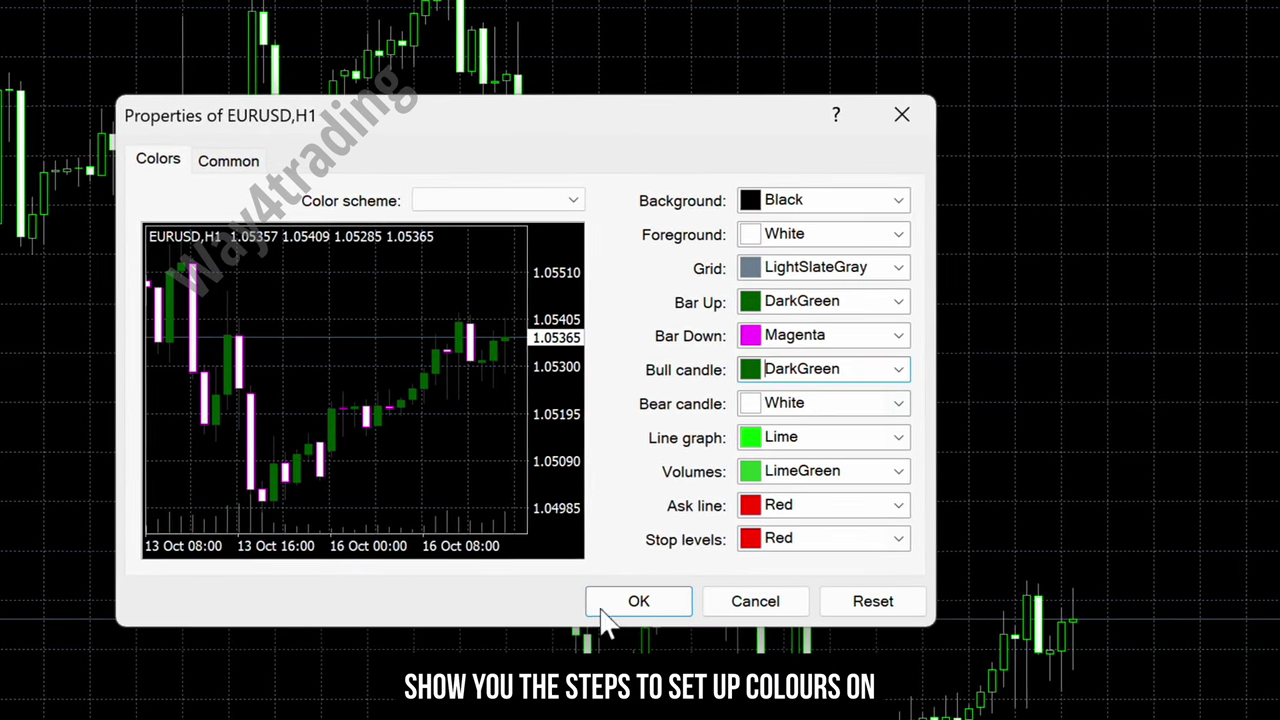
Step: Turn off chart autoscroll and the grid, and apply the chart properties
click(200, 165)
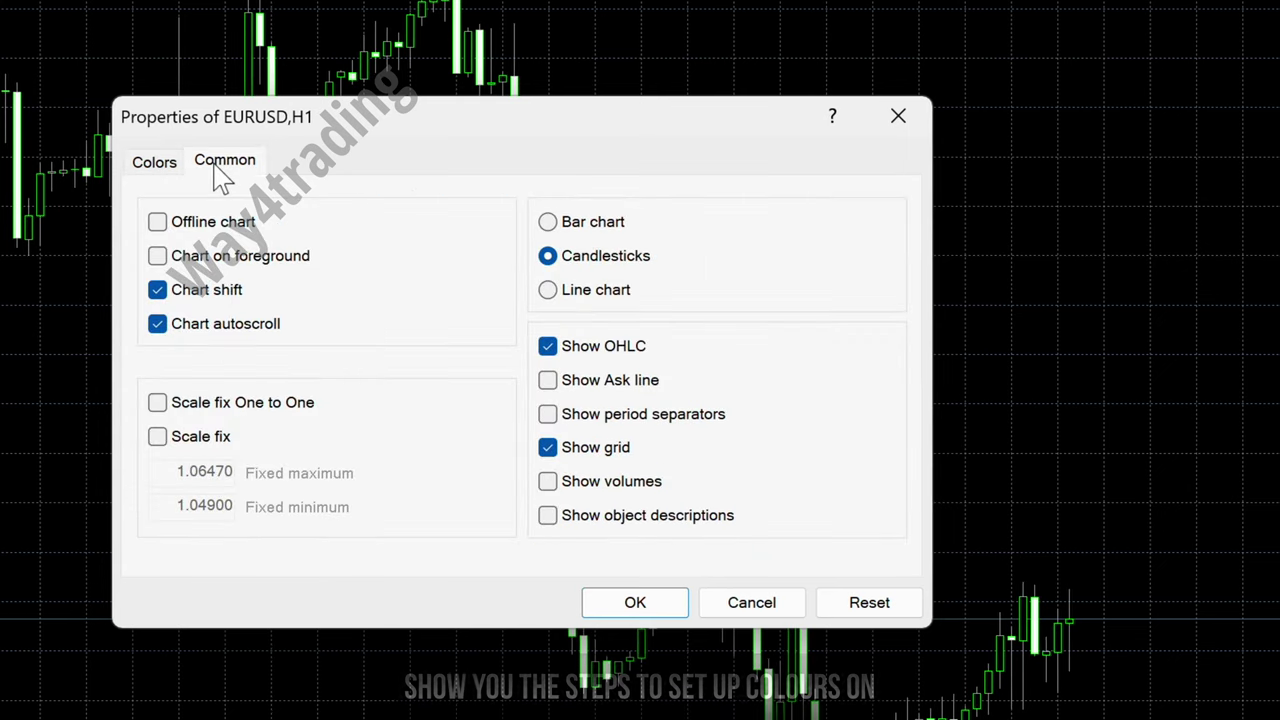
click(156, 330)
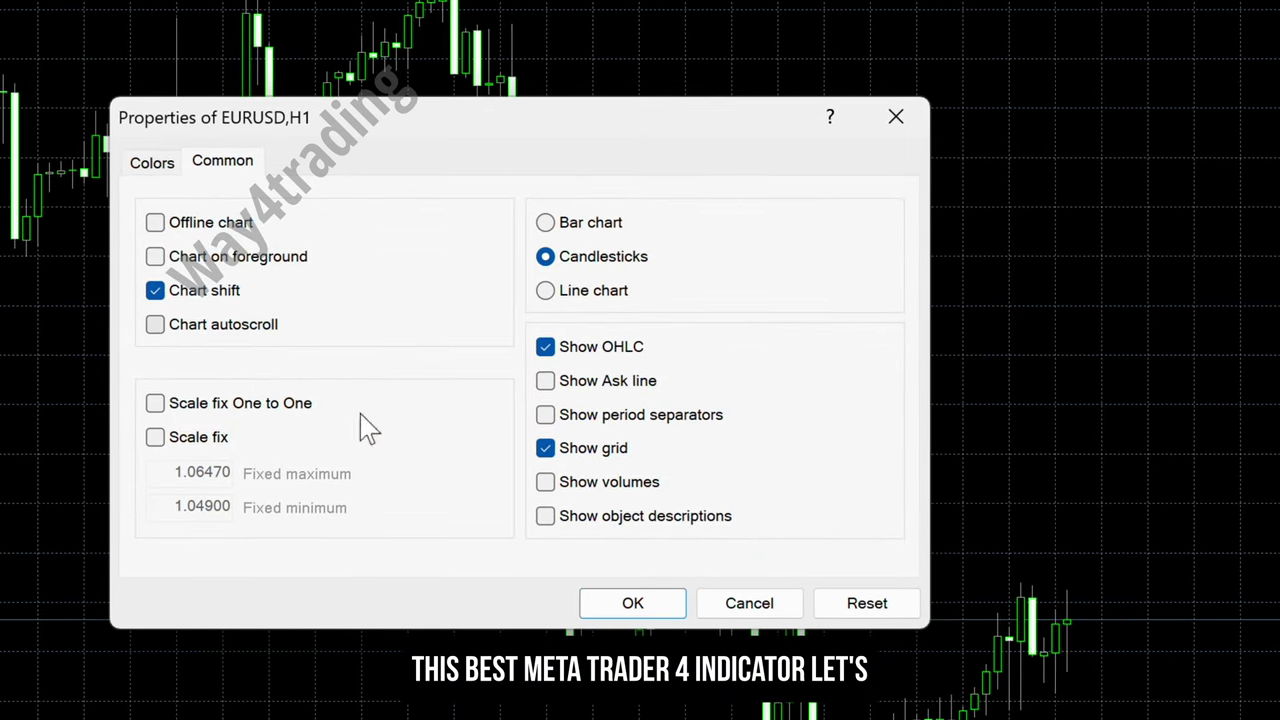
click(547, 452)
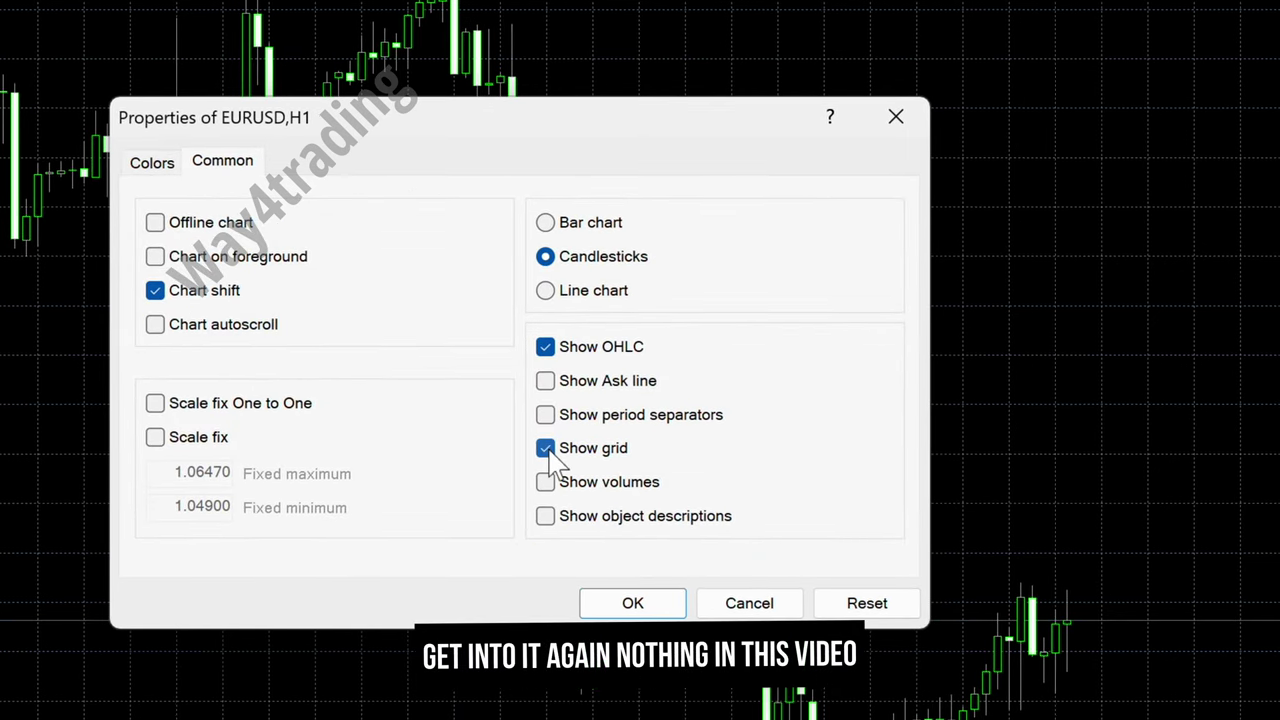
click(633, 603)
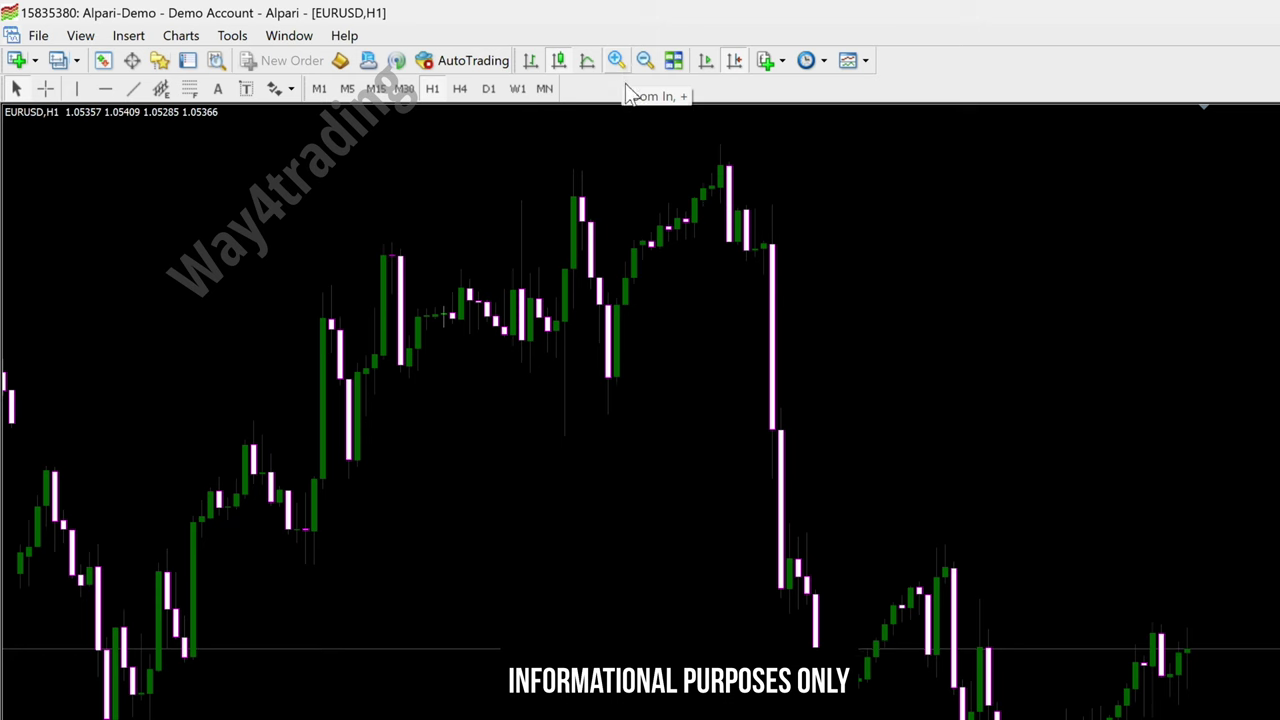
Step: Add the ARROW 3 SIGNAL indicator from the Navigator's Indicators list
click(158, 66)
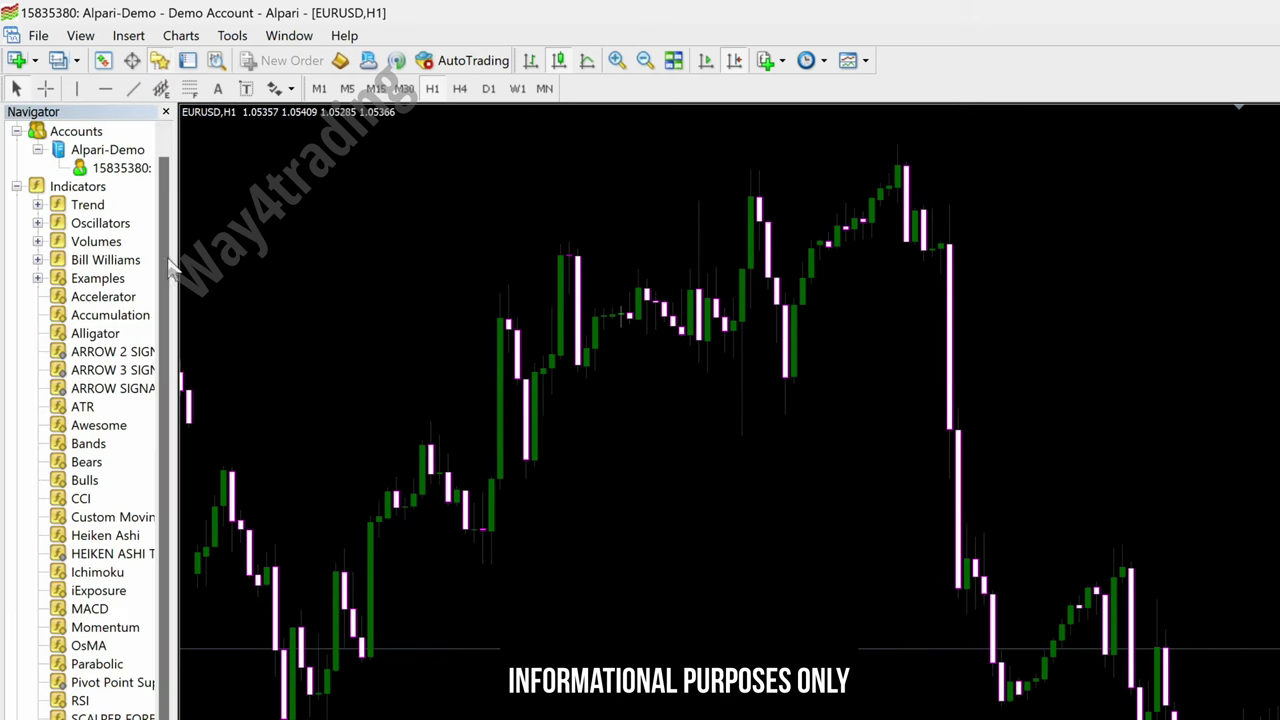
click(113, 371)
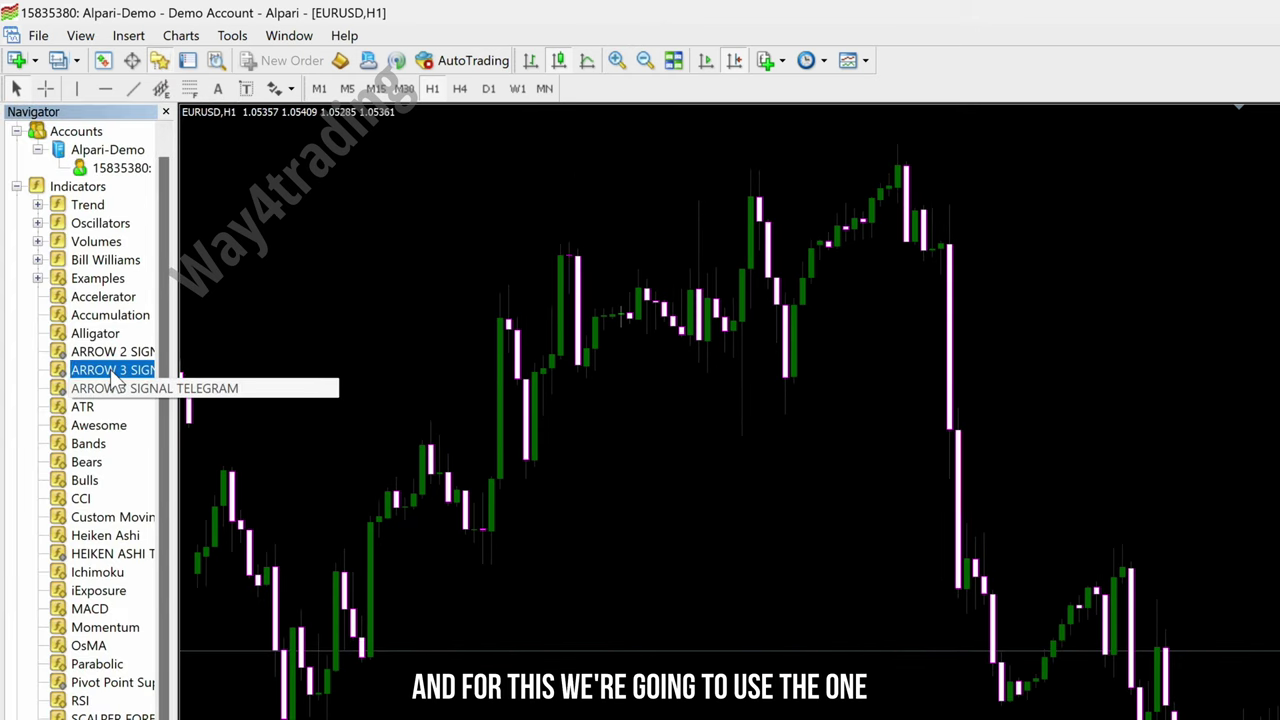
double_click(113, 371)
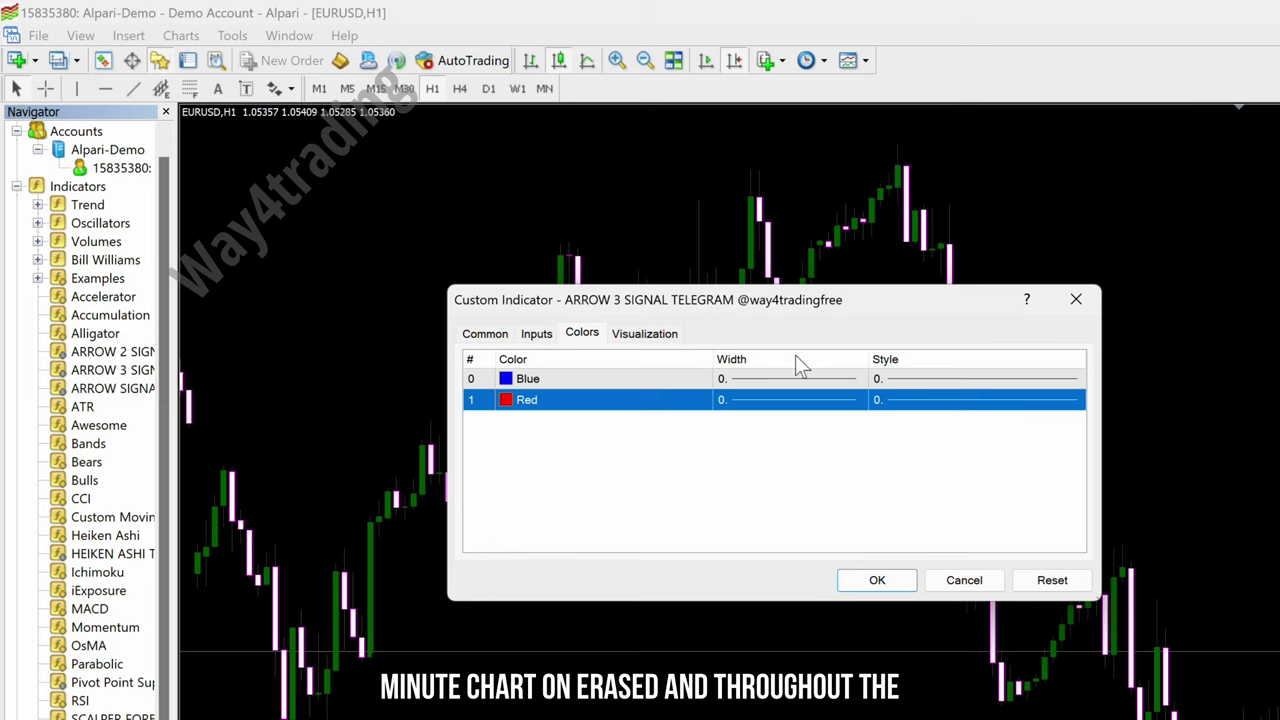
Step: Set both the blue and red arrow widths to 3 and apply the indicator
click(812, 378)
click(860, 379)
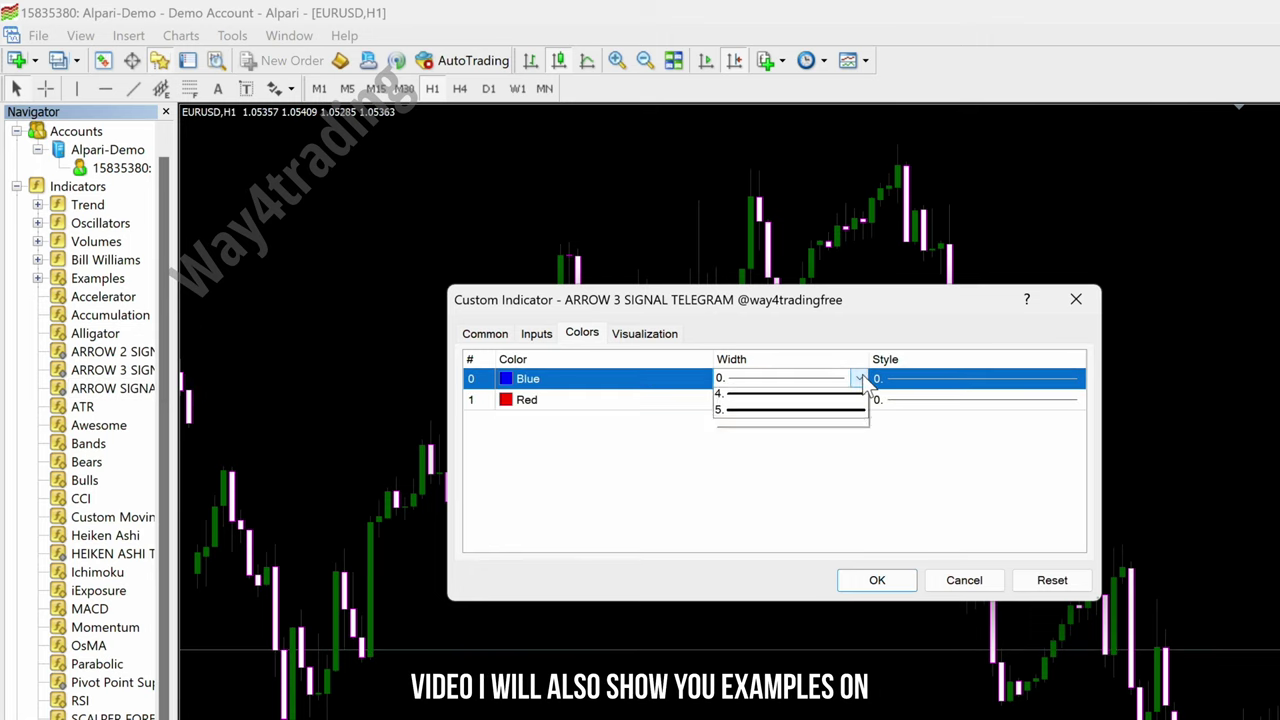
click(756, 438)
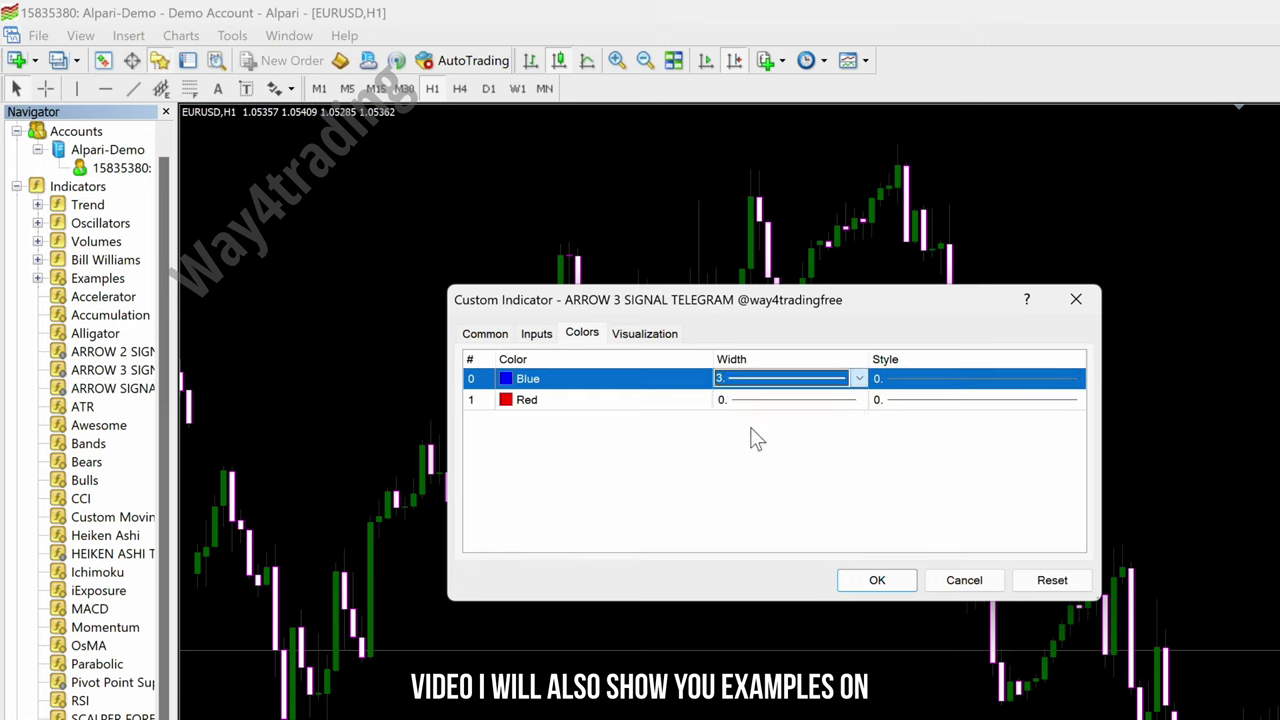
click(800, 397)
click(862, 404)
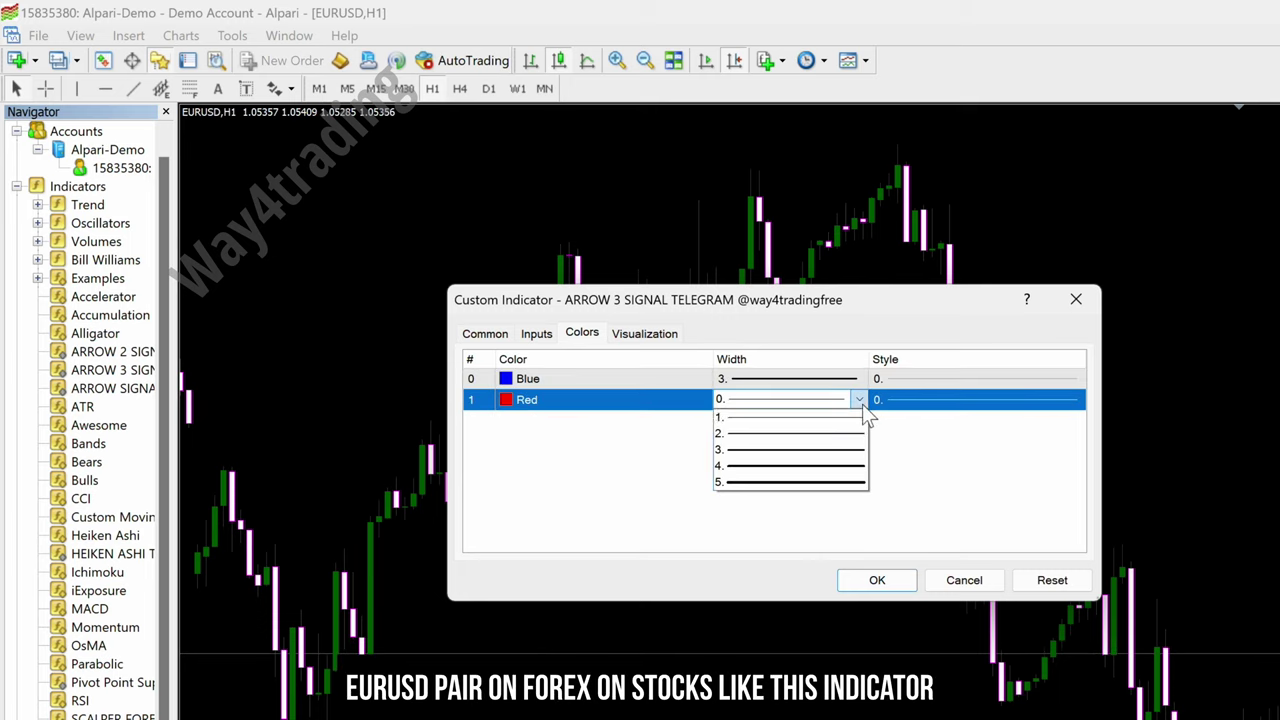
click(776, 449)
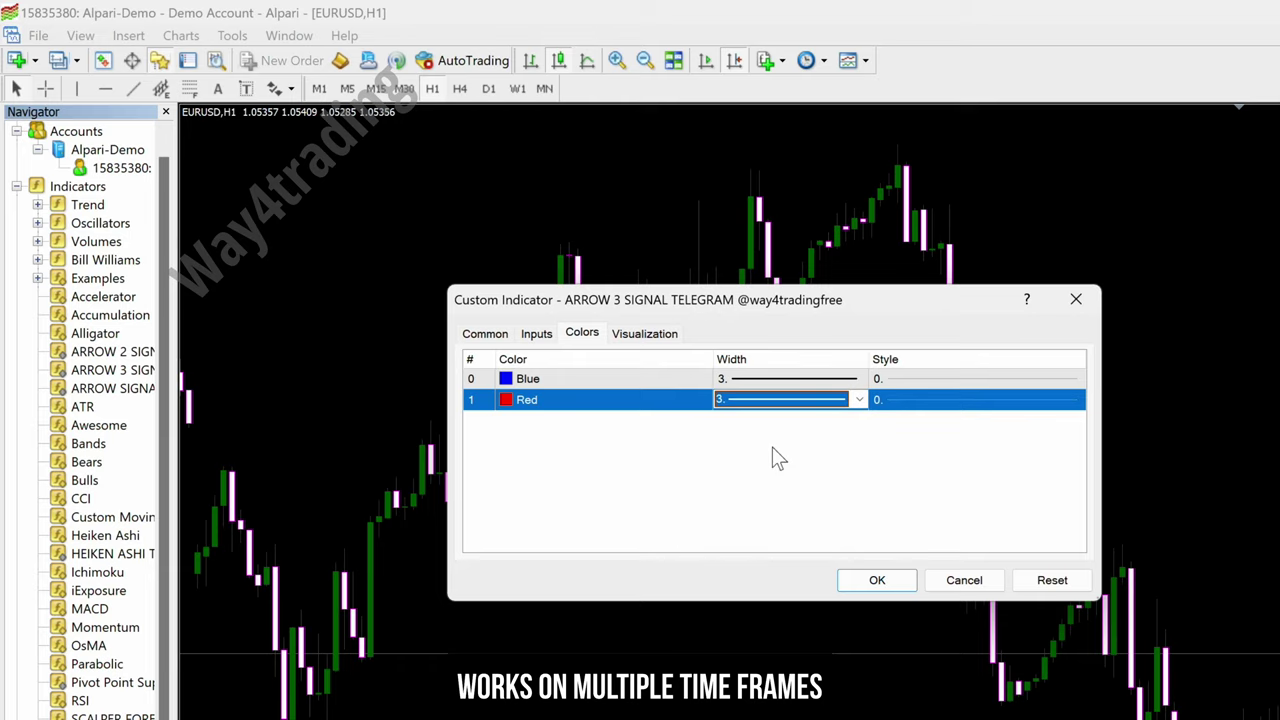
click(878, 582)
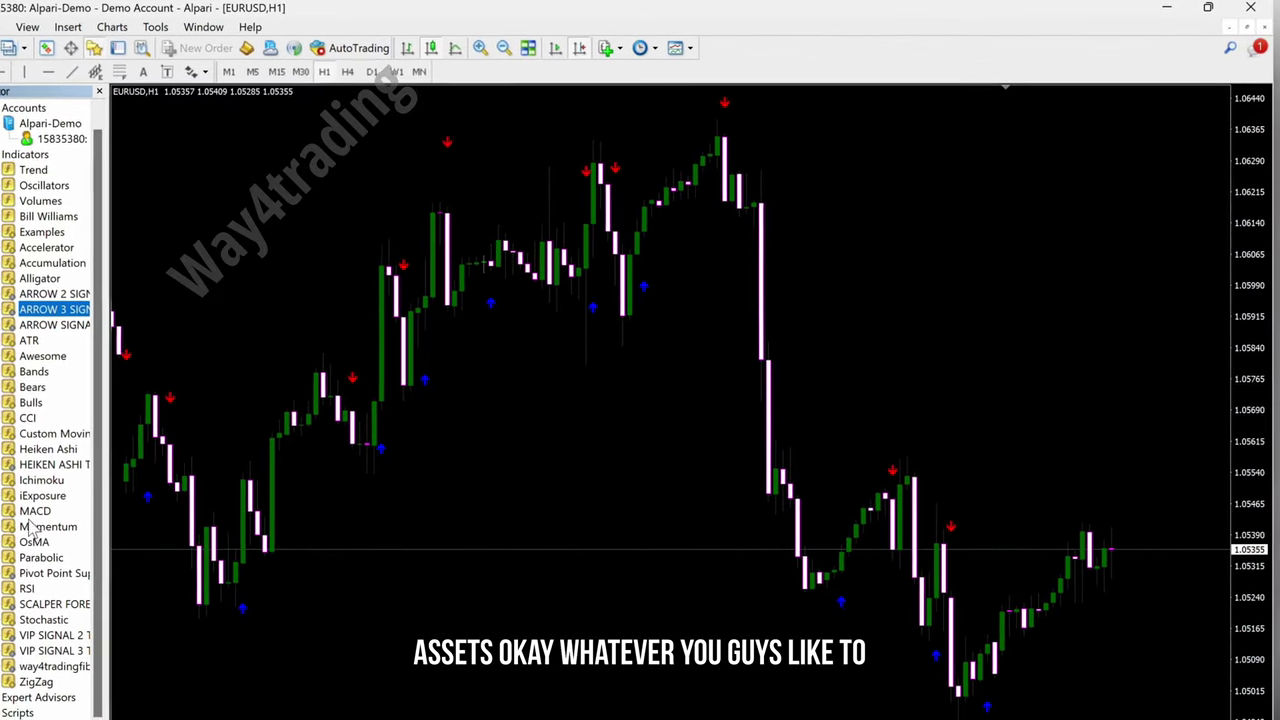
Step: Delete HEIKEN ASHI TELEGRAM through the Indicators List, keeping ARROW 3 SIGNAL, and switch to M1
drag(45, 459, 200, 460)
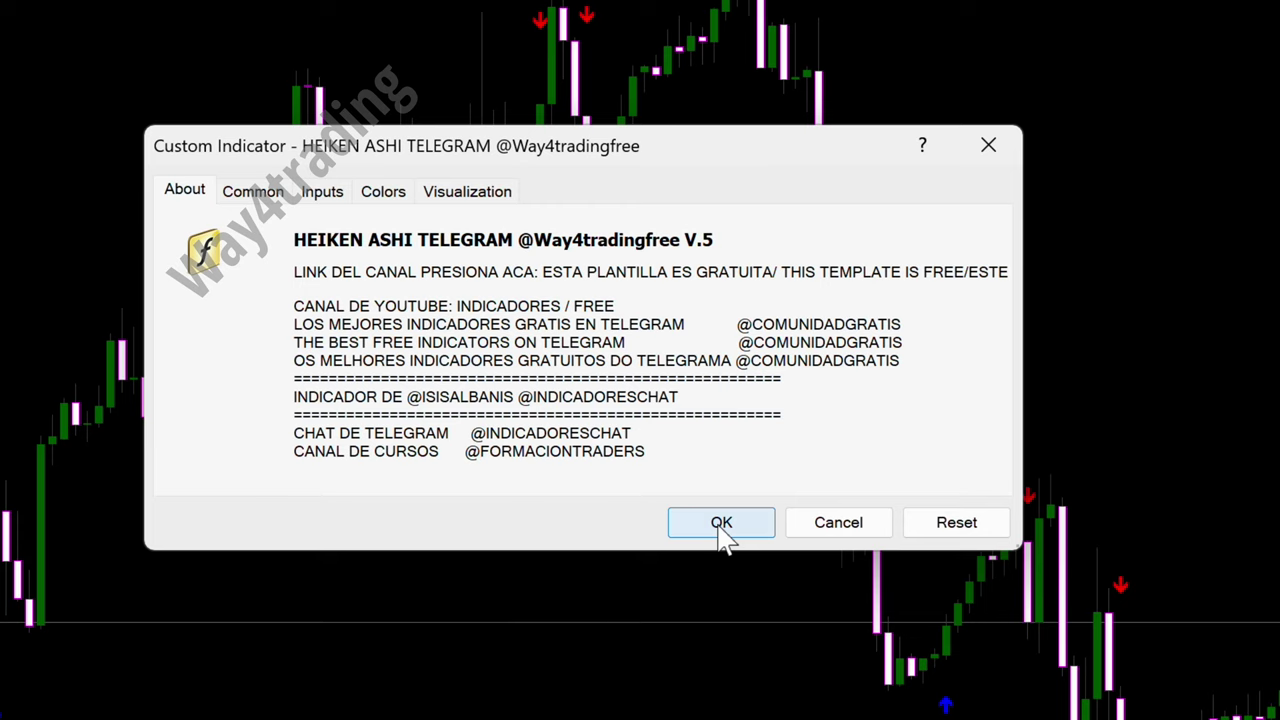
click(717, 524)
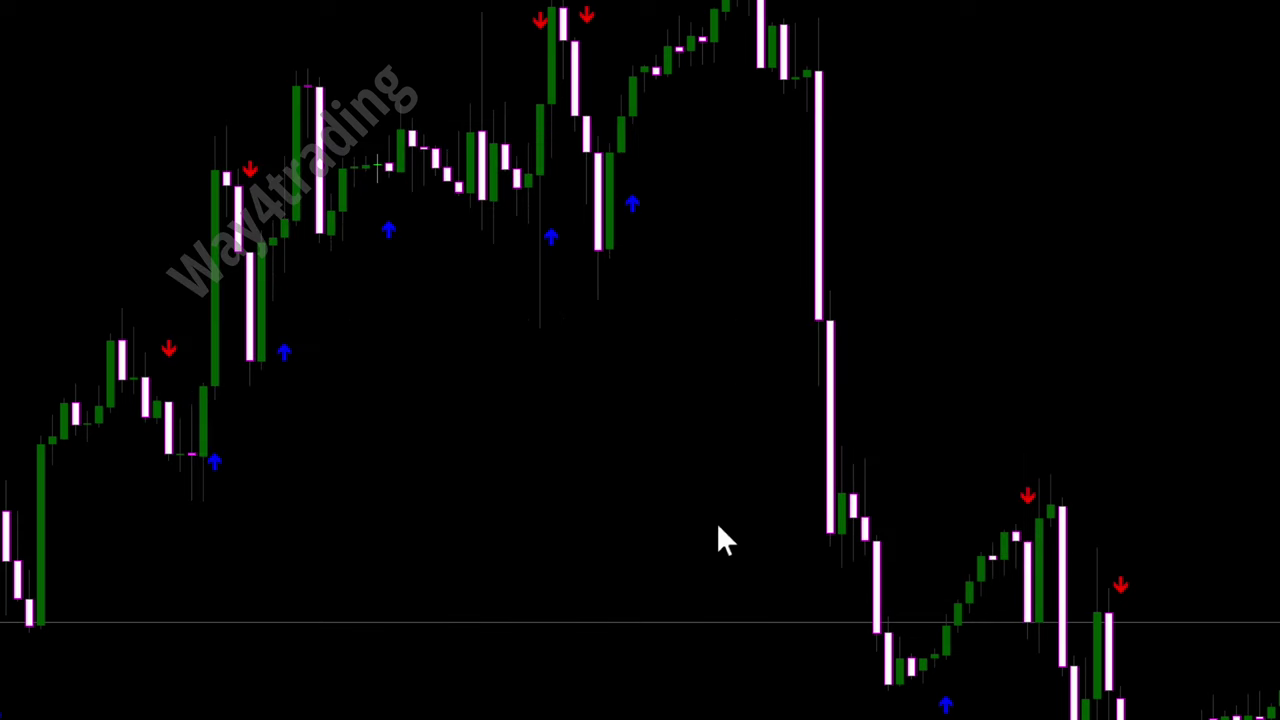
right_click(443, 484)
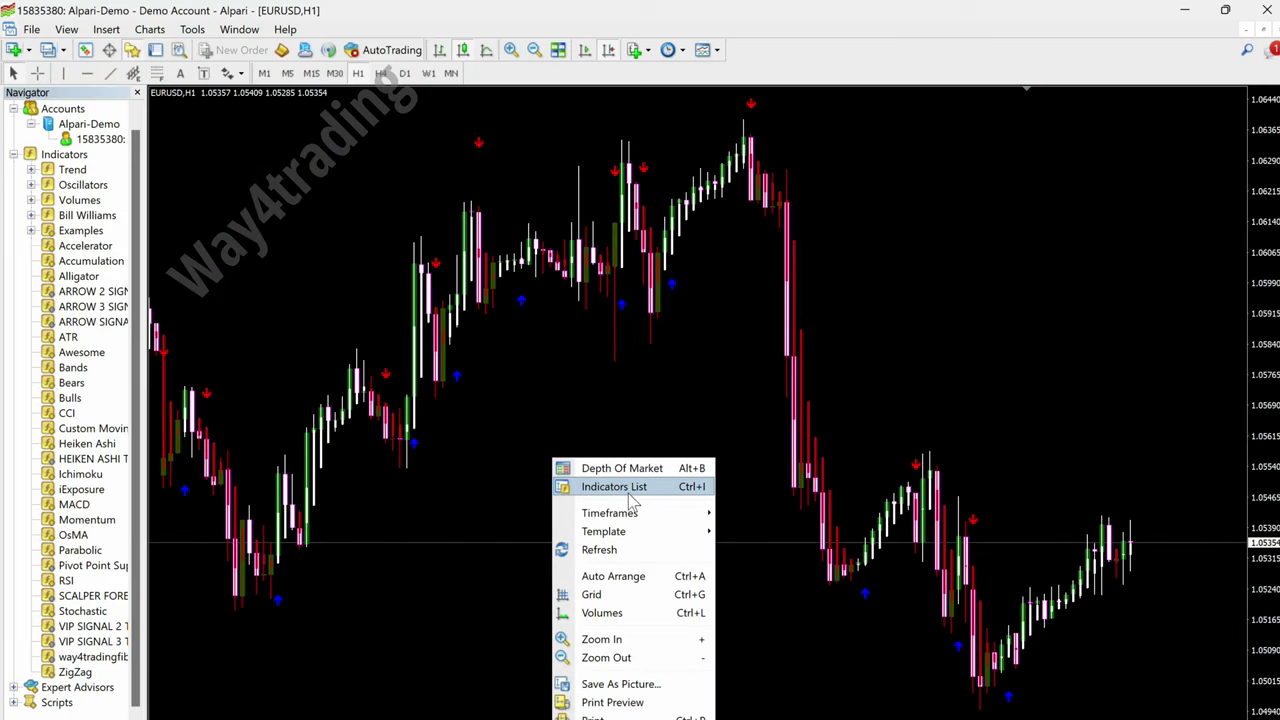
click(630, 492)
click(167, 118)
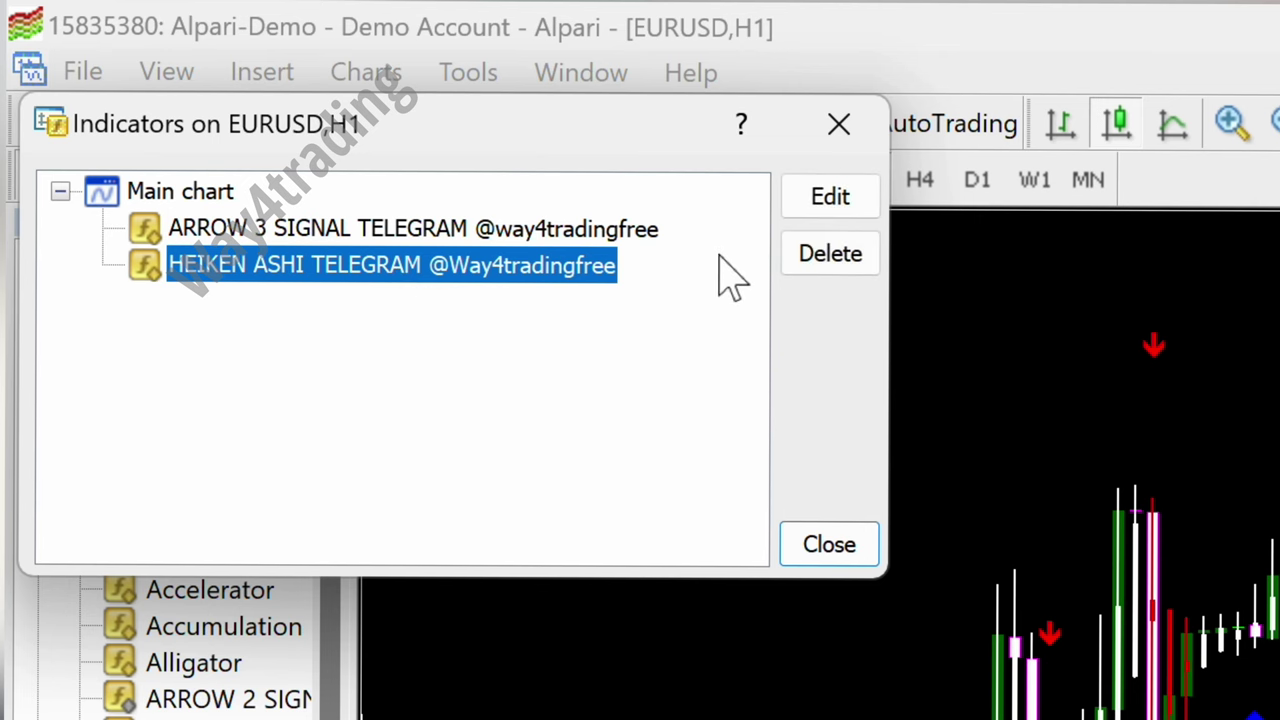
click(830, 254)
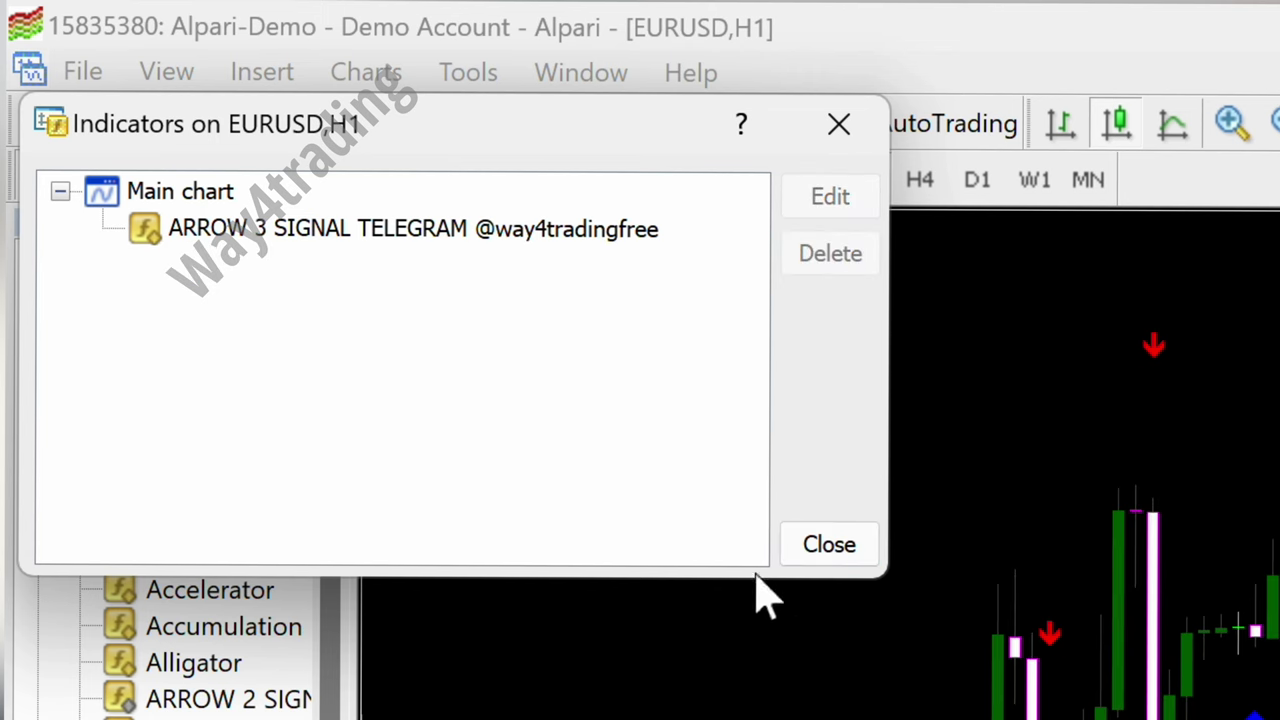
click(848, 548)
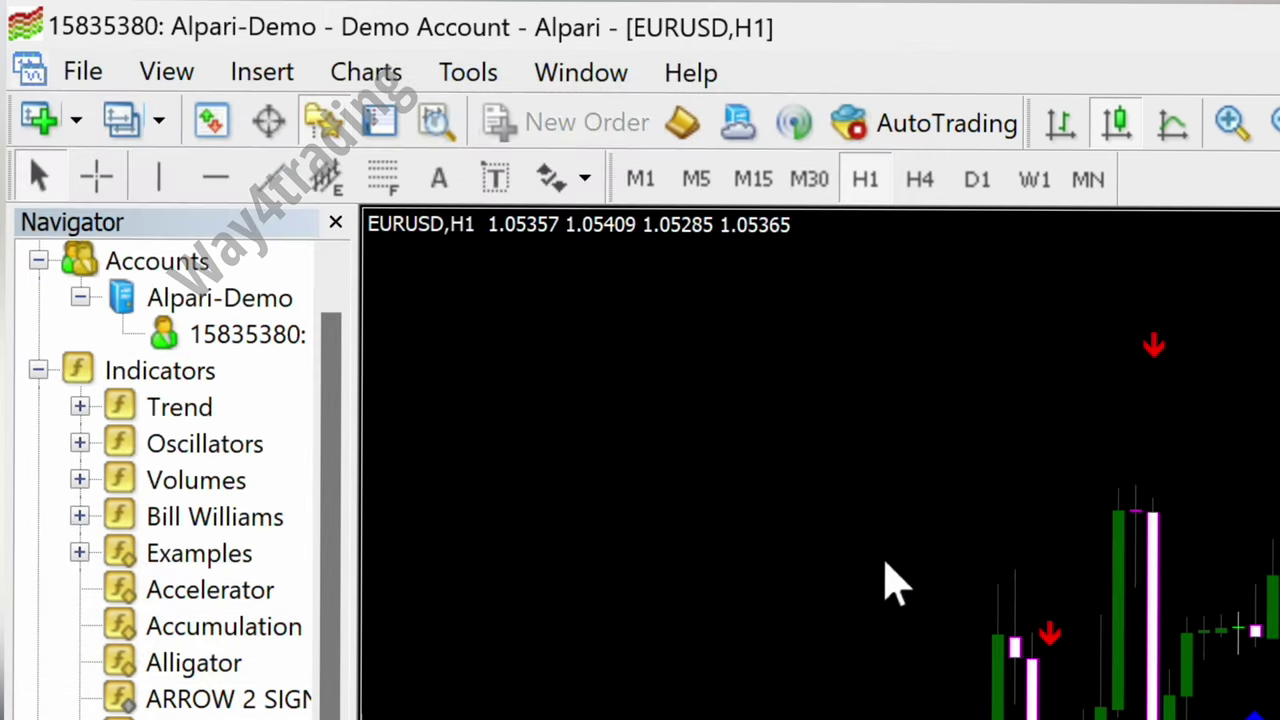
click(335, 222)
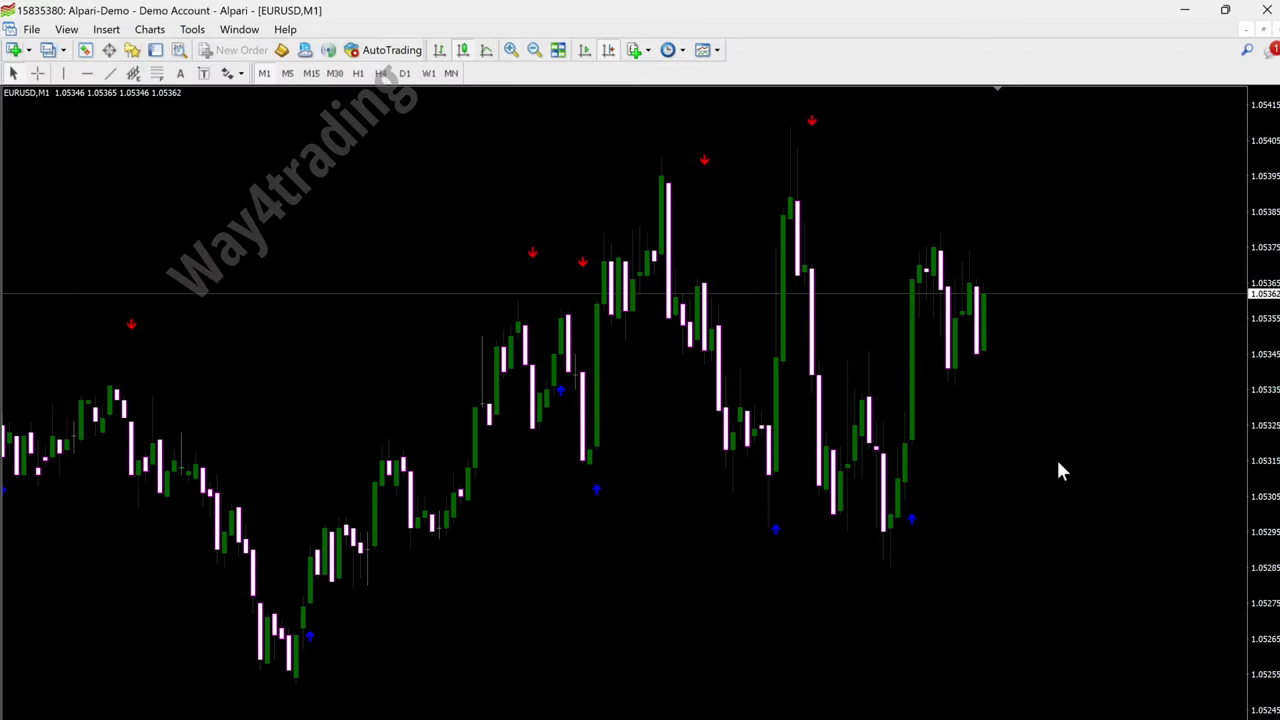
Step: Drag the price scale to compress the EURUSD chart to roughly 1.05170–1.05480
drag(1262, 160, 1257, 215)
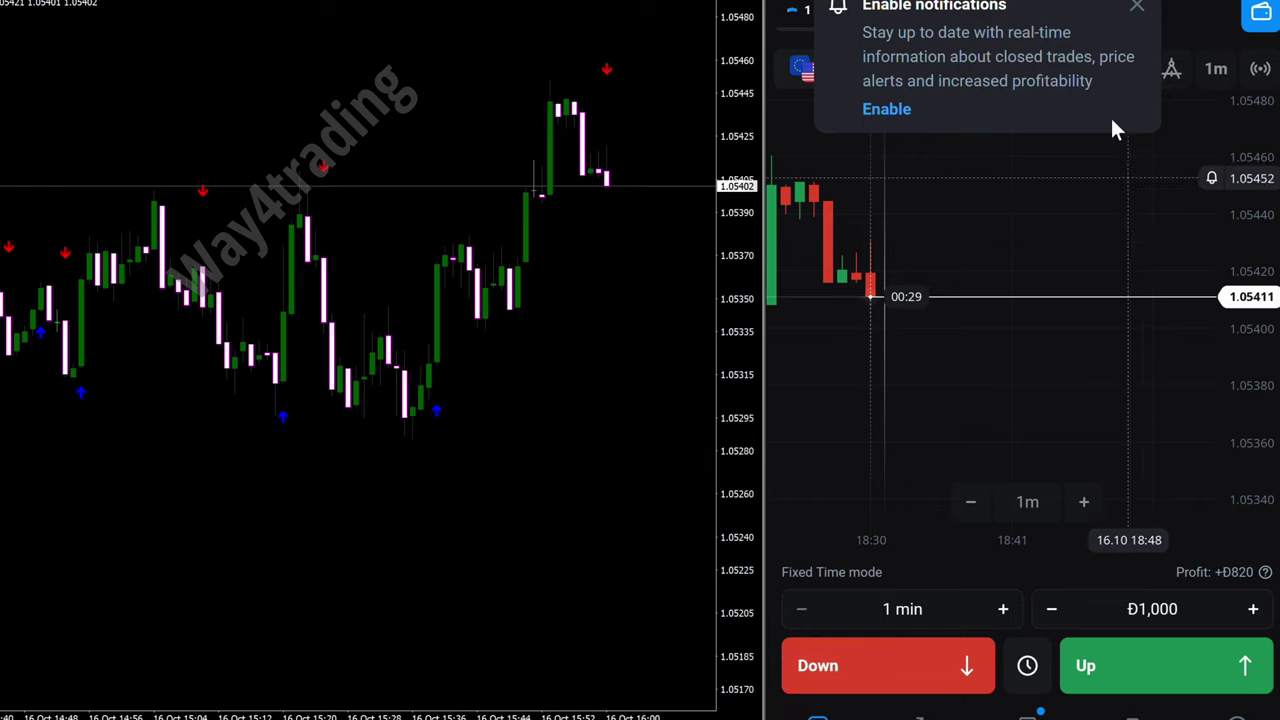
Step: Dismiss the notifications prompt, place a Đ1,000 Down trade on EUR/USD, and zoom in twice
click(1140, 9)
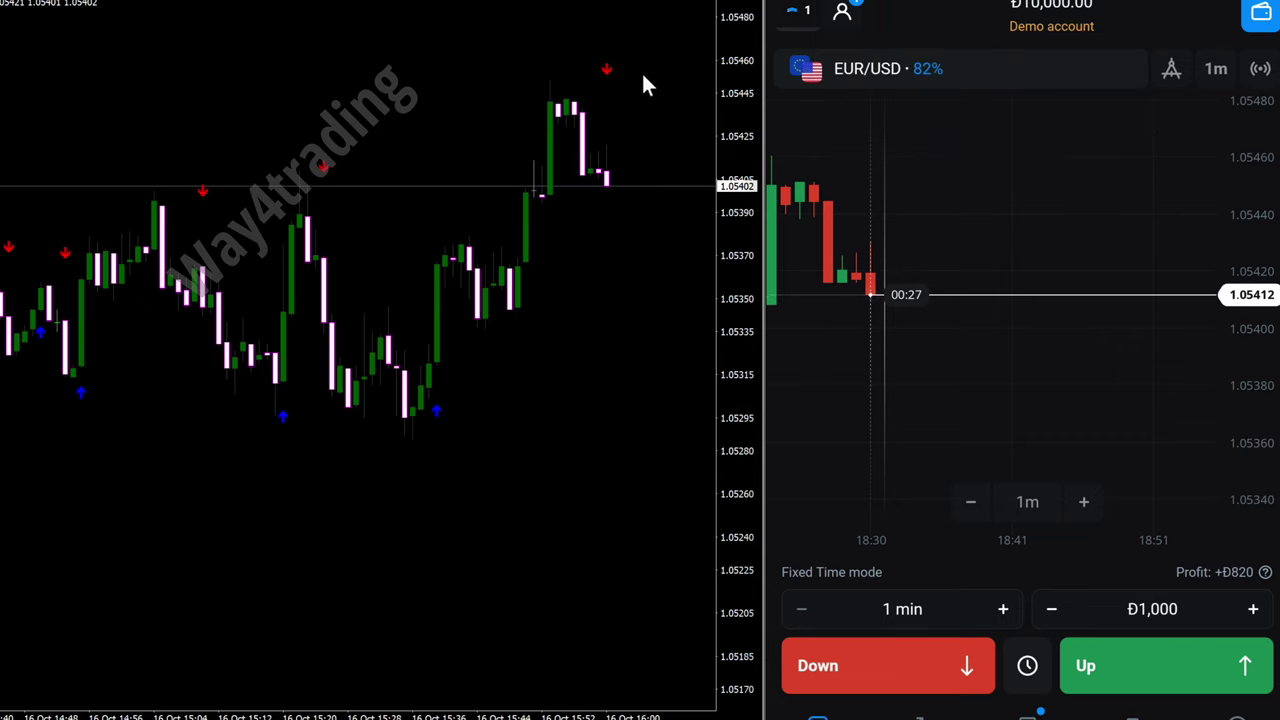
click(870, 677)
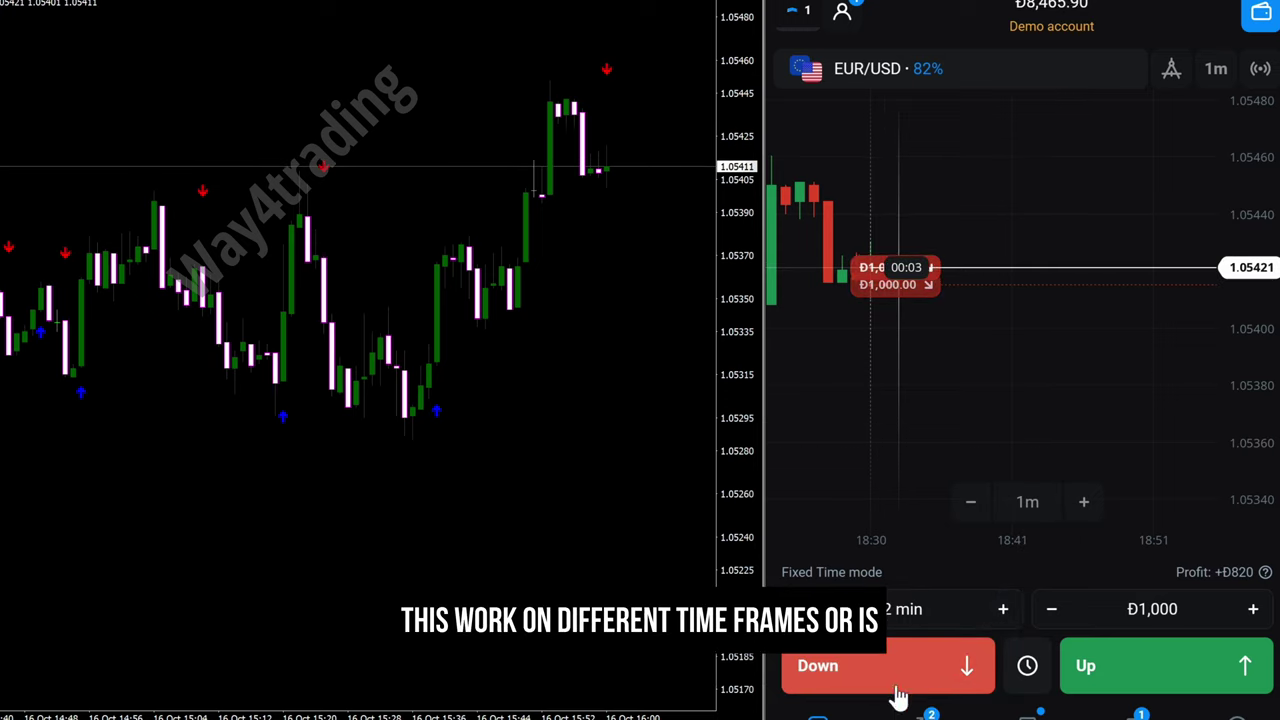
click(1076, 514)
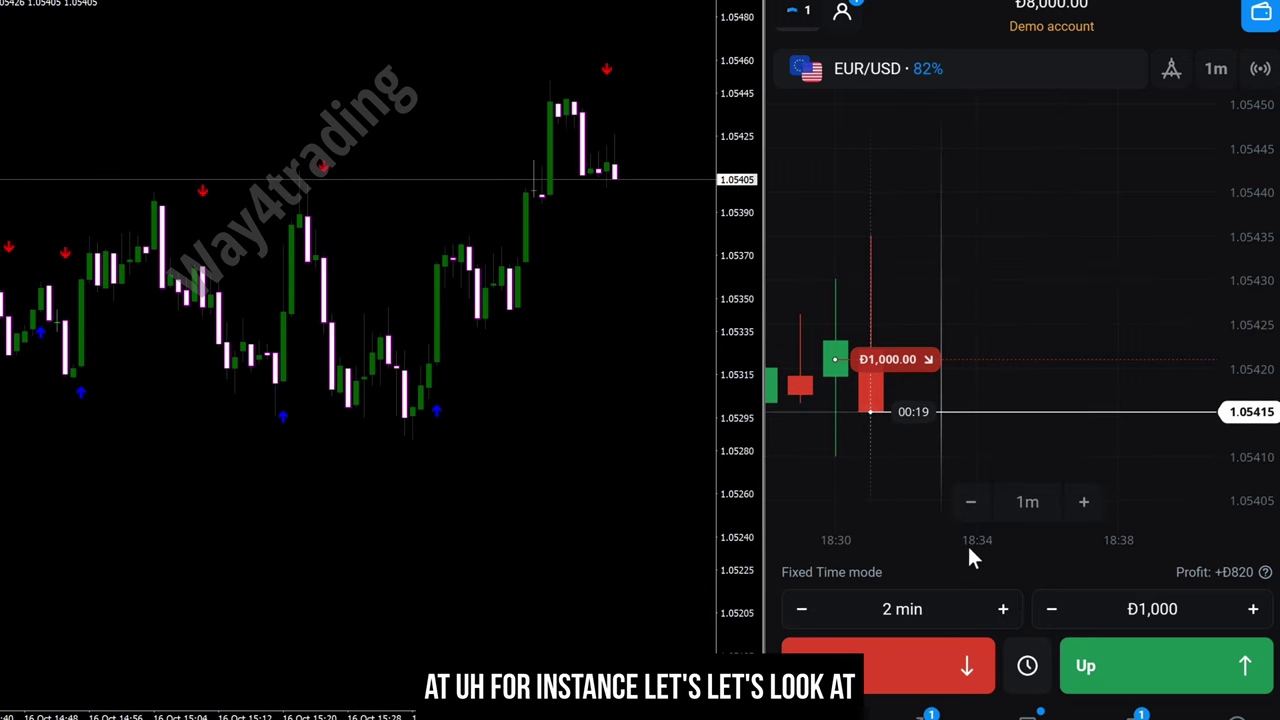
click(1083, 502)
Step: Zoom the EUR/USD chart further, pan it to the latest candles, and show the Trades panel
click(1083, 502)
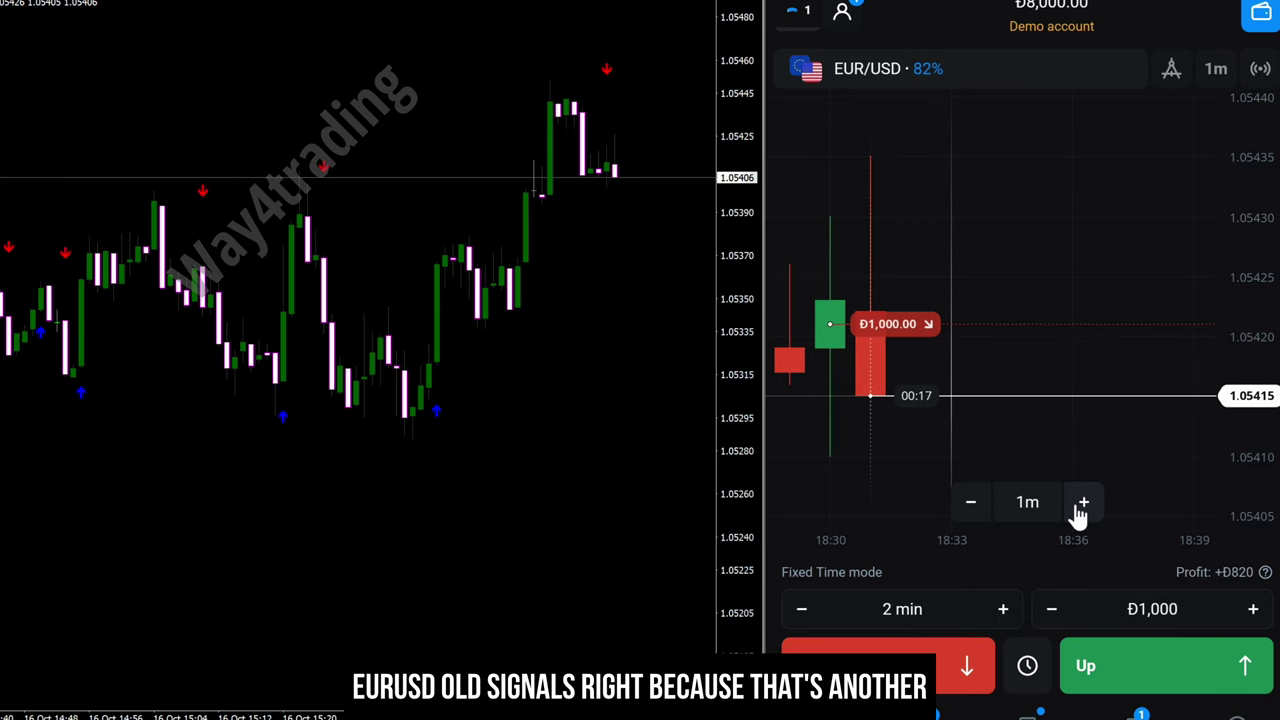
drag(883, 362, 1050, 463)
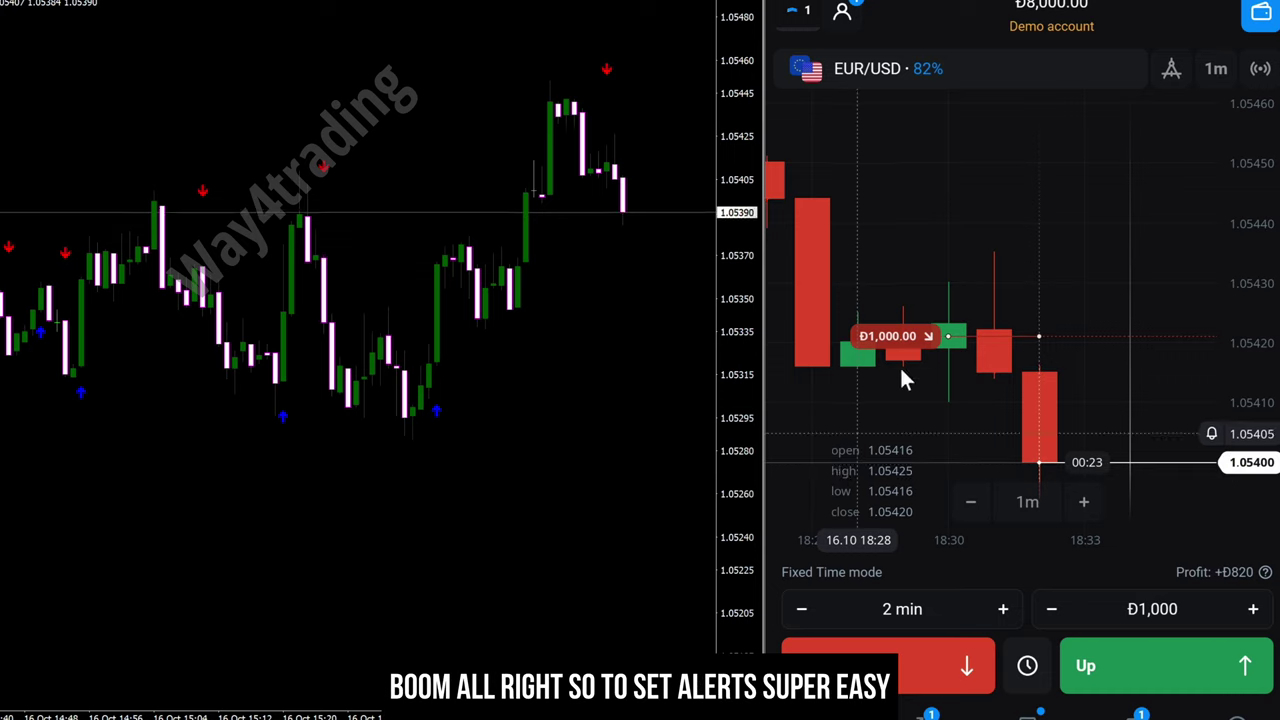
drag(1151, 347, 1060, 284)
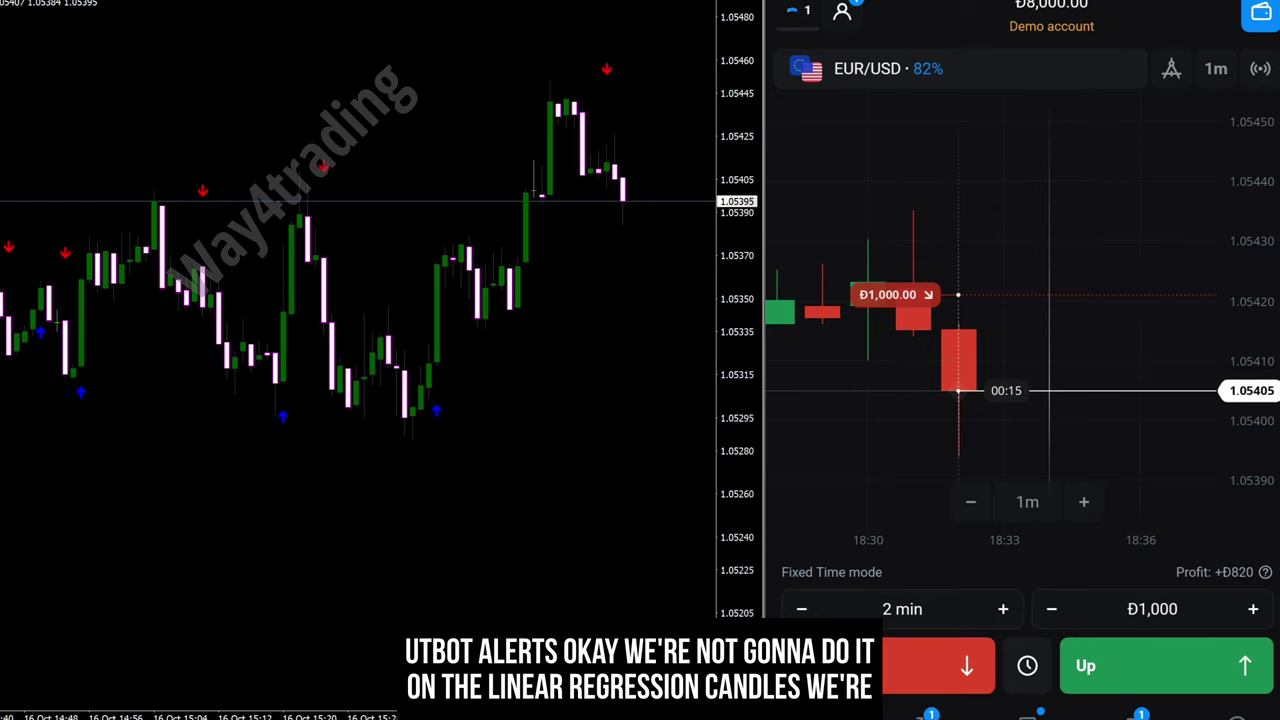
click(931, 712)
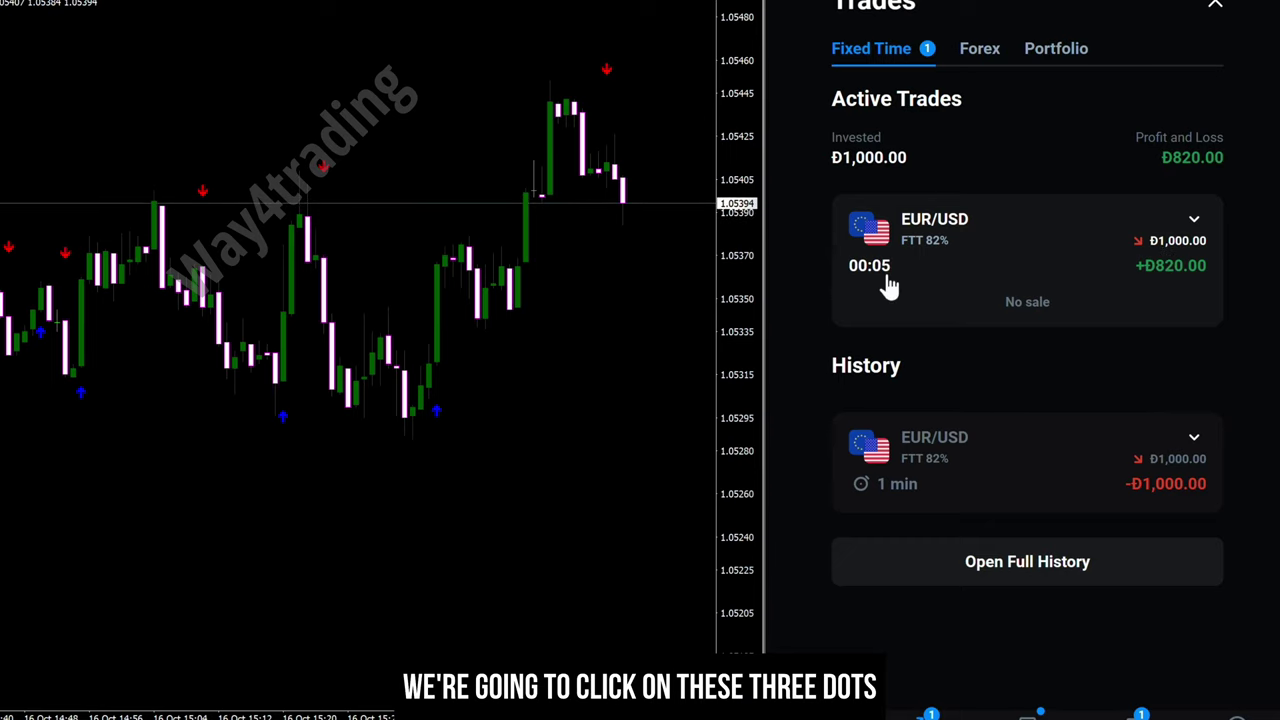
Step: Close the Trades panel showing the active Đ1,000 trade
click(1219, 12)
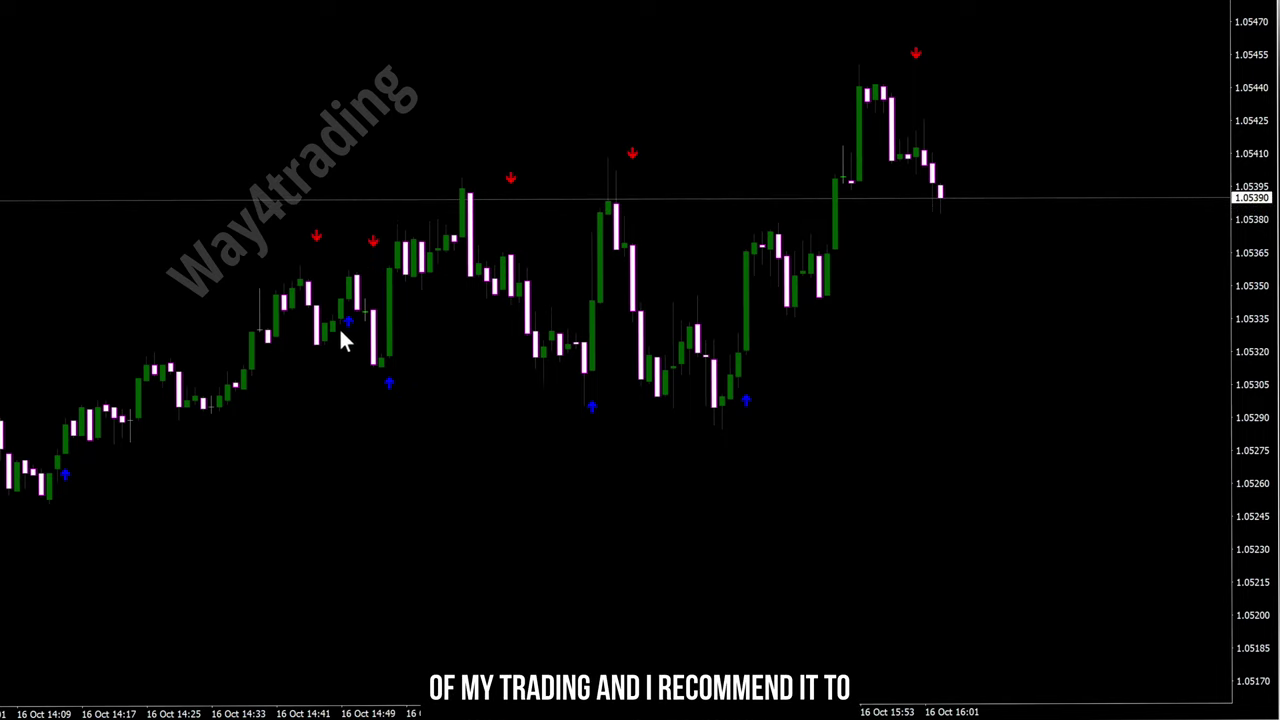
Step: Scroll the EURUSD M1 chart back to late-morning 16 Oct bars to review arrow signals
click(317, 417)
scroll(317, 417, left, 3)
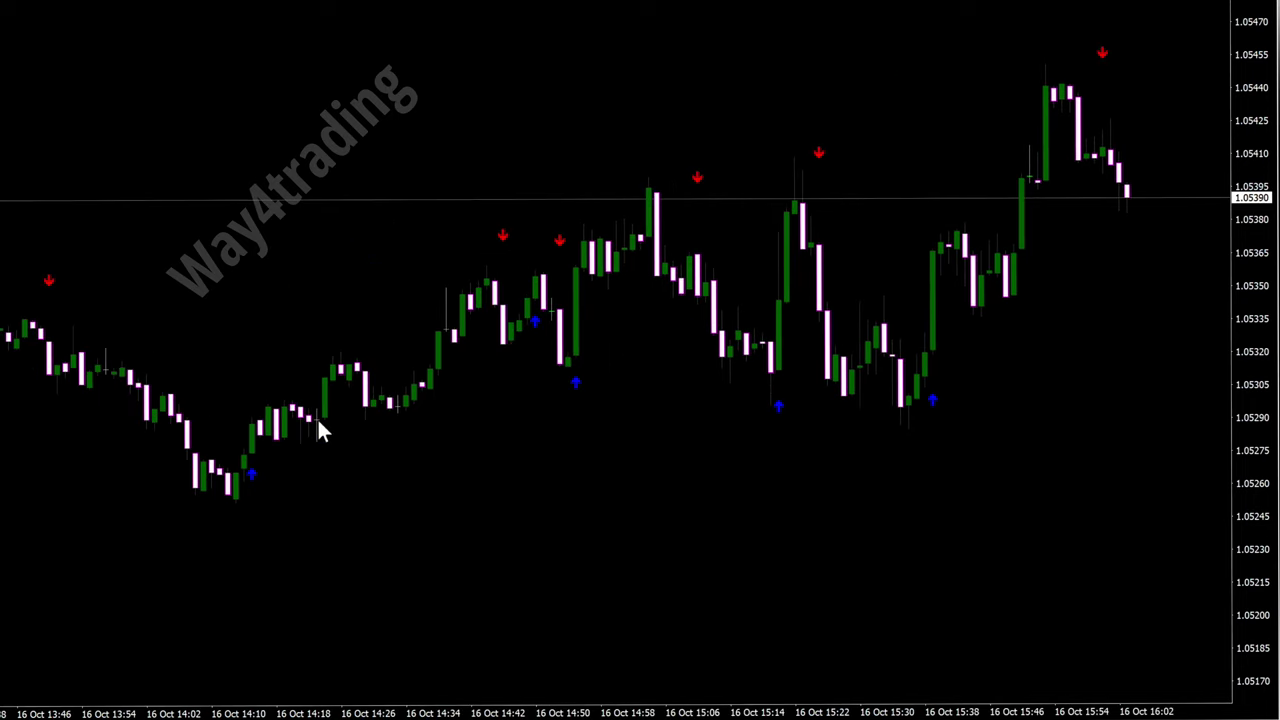
scroll(317, 417, left, 8)
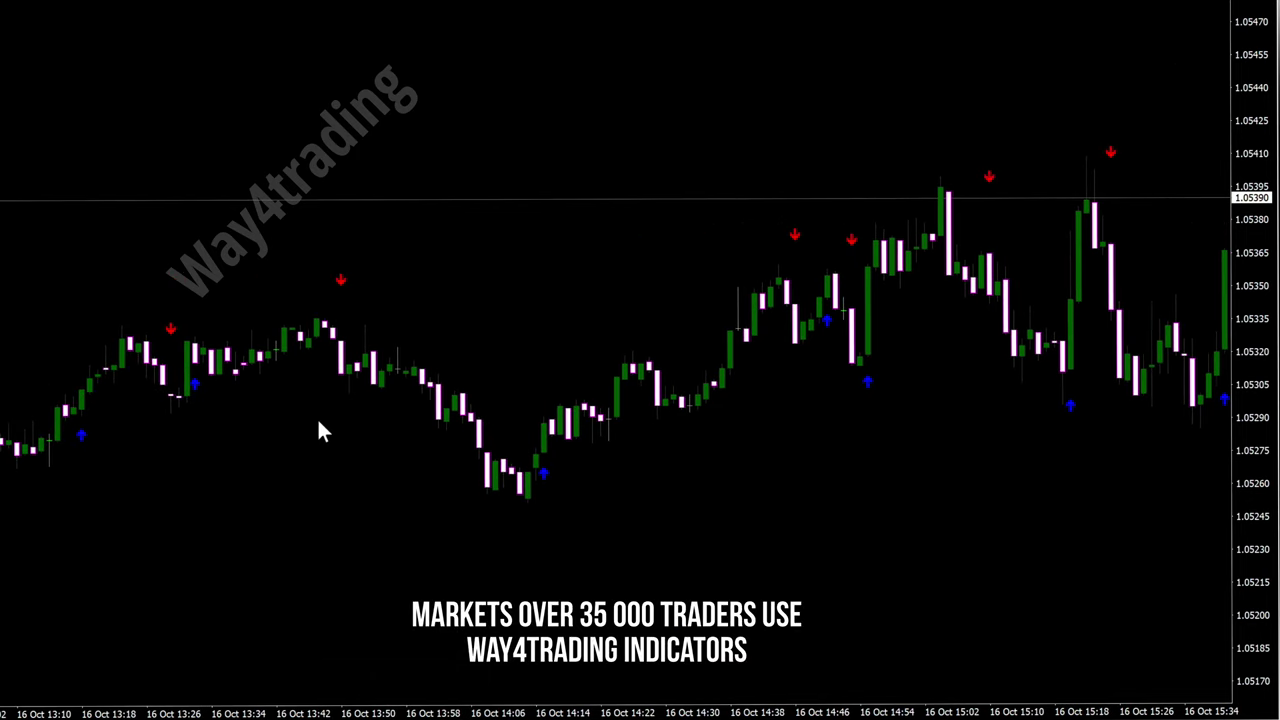
scroll(317, 430, left, 18)
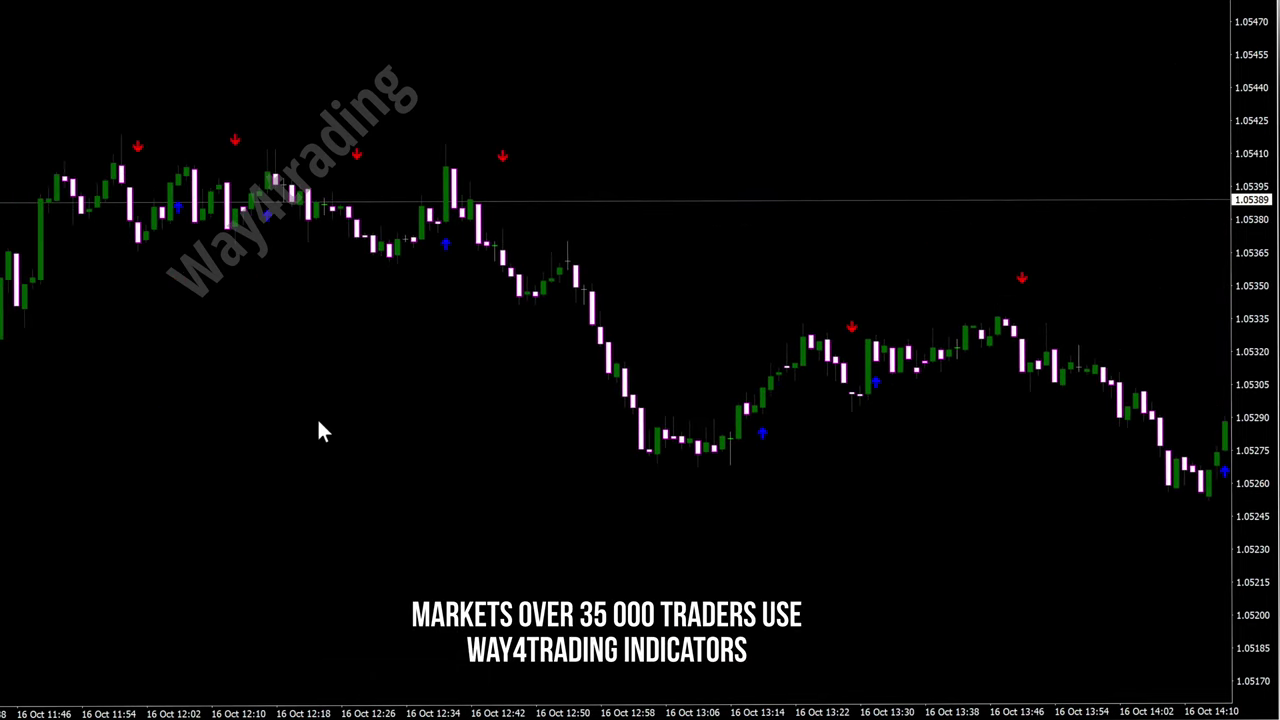
scroll(319, 425, left, 4)
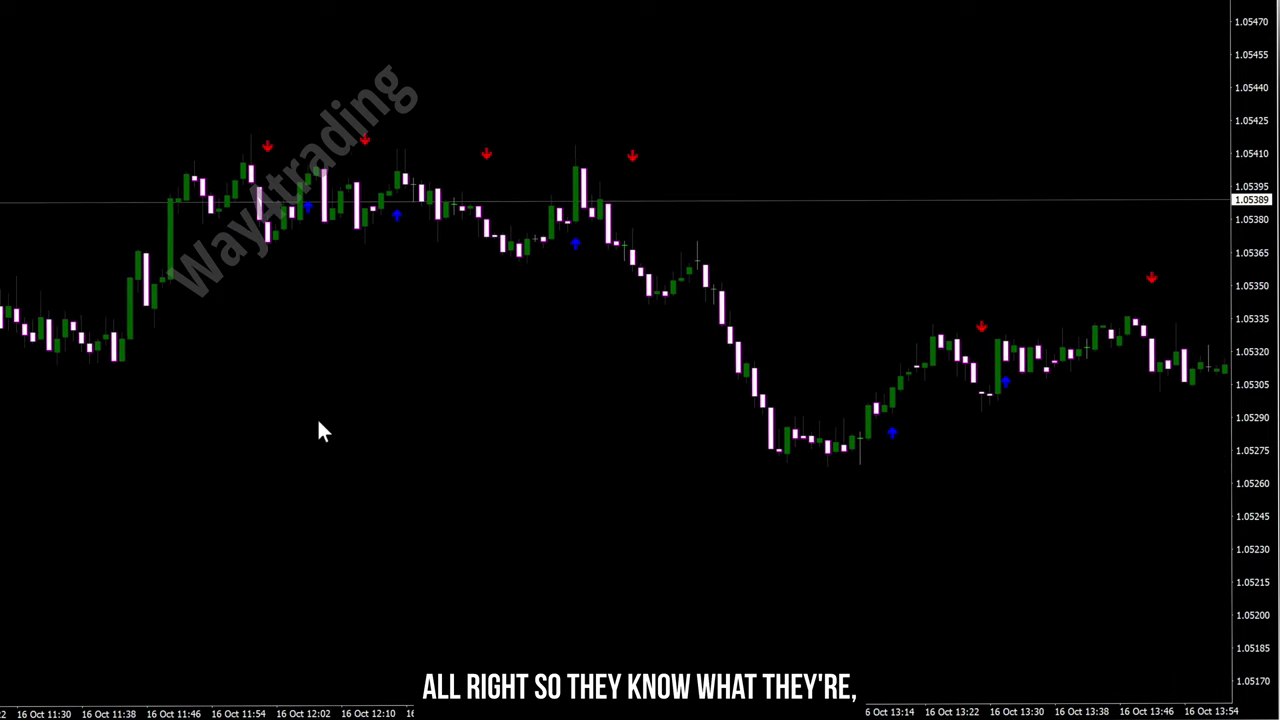